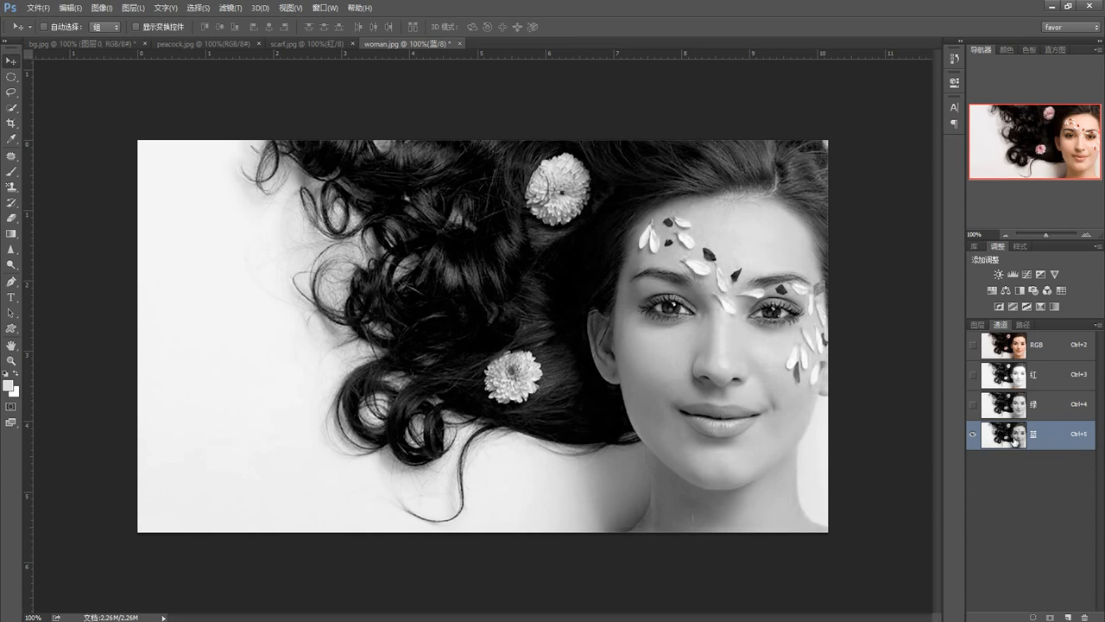
# Duplicate the red channel within woman.jpg as 红 拷贝
pyautogui.click(1021, 379)
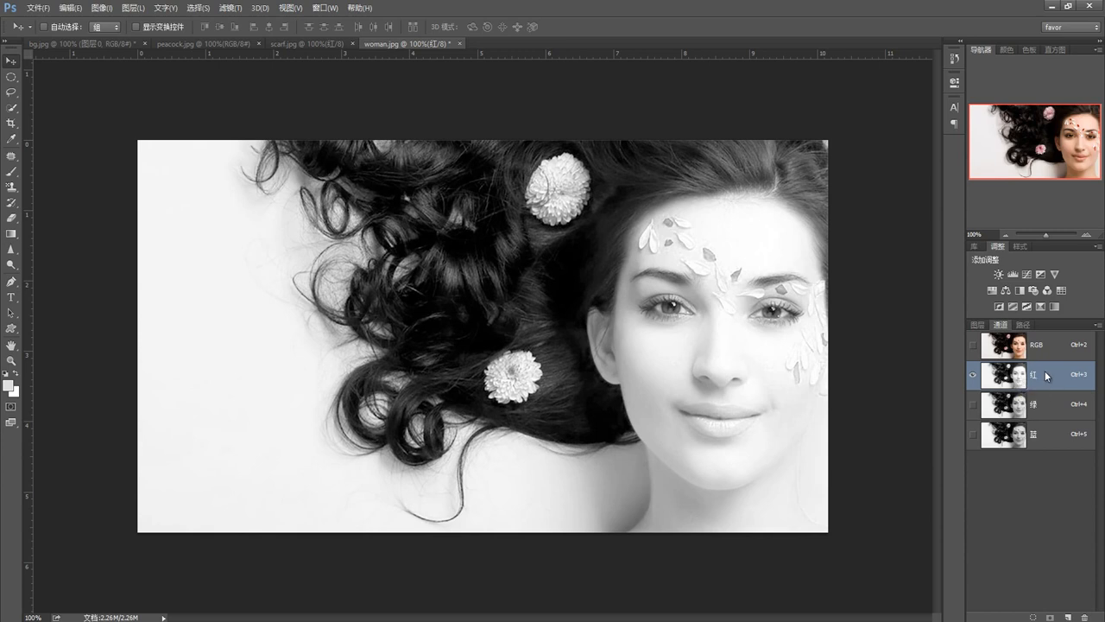
pyautogui.rightClick(1047, 375)
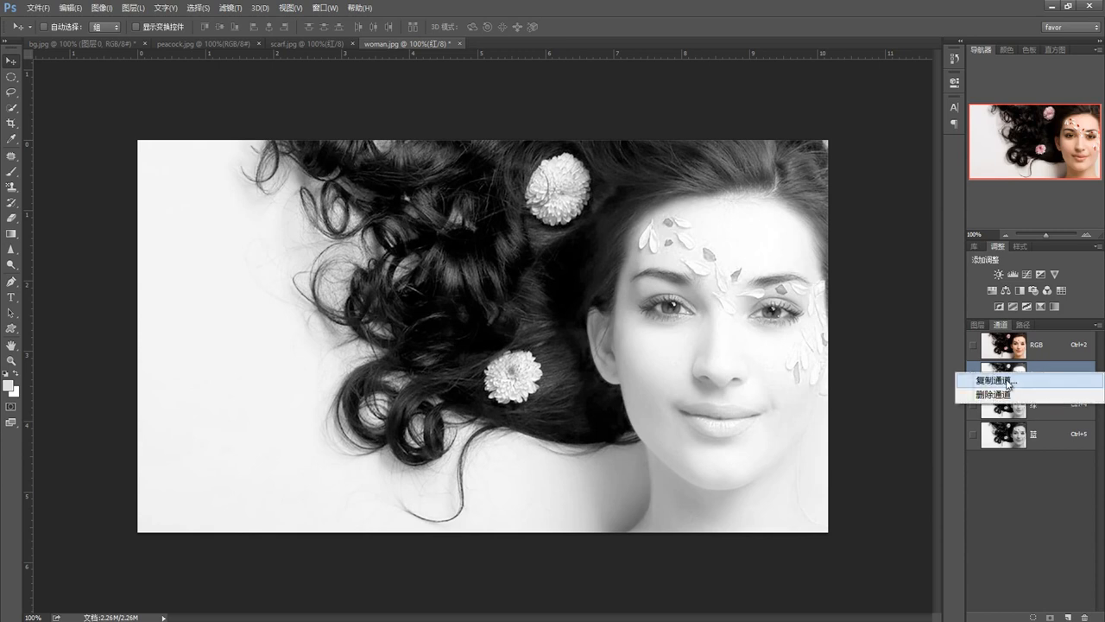
pyautogui.click(1007, 384)
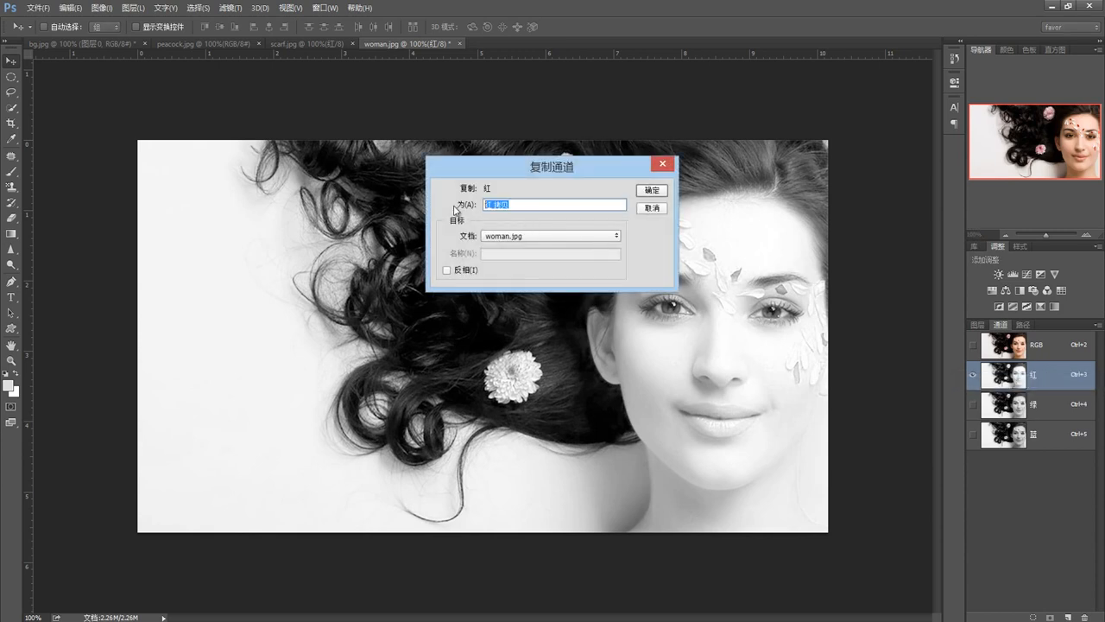
pyautogui.click(654, 190)
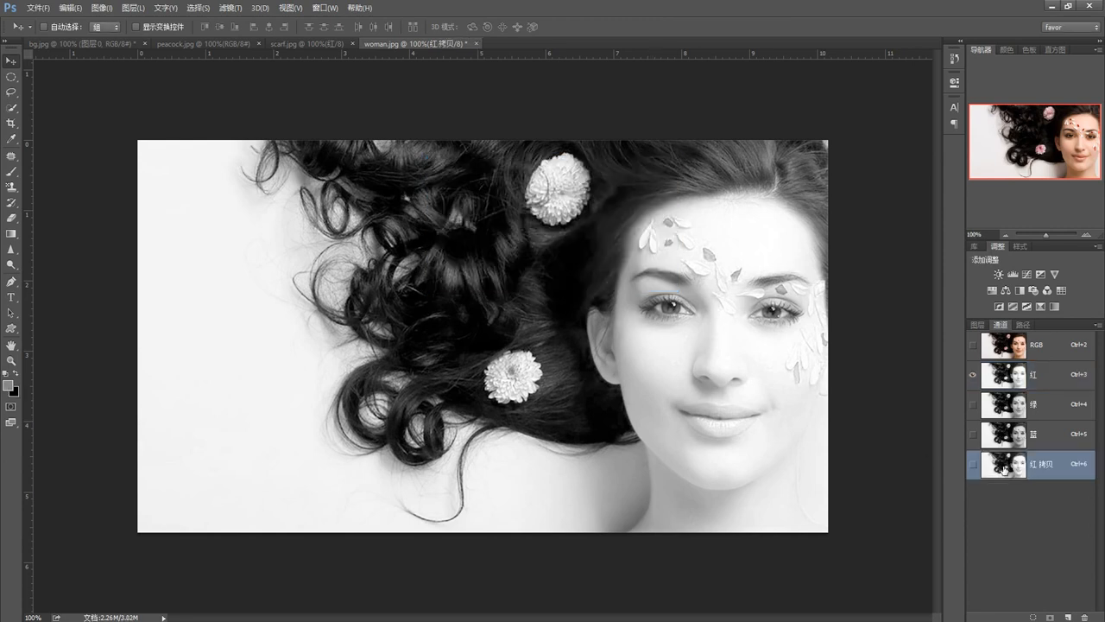
pyautogui.rightClick(1051, 469)
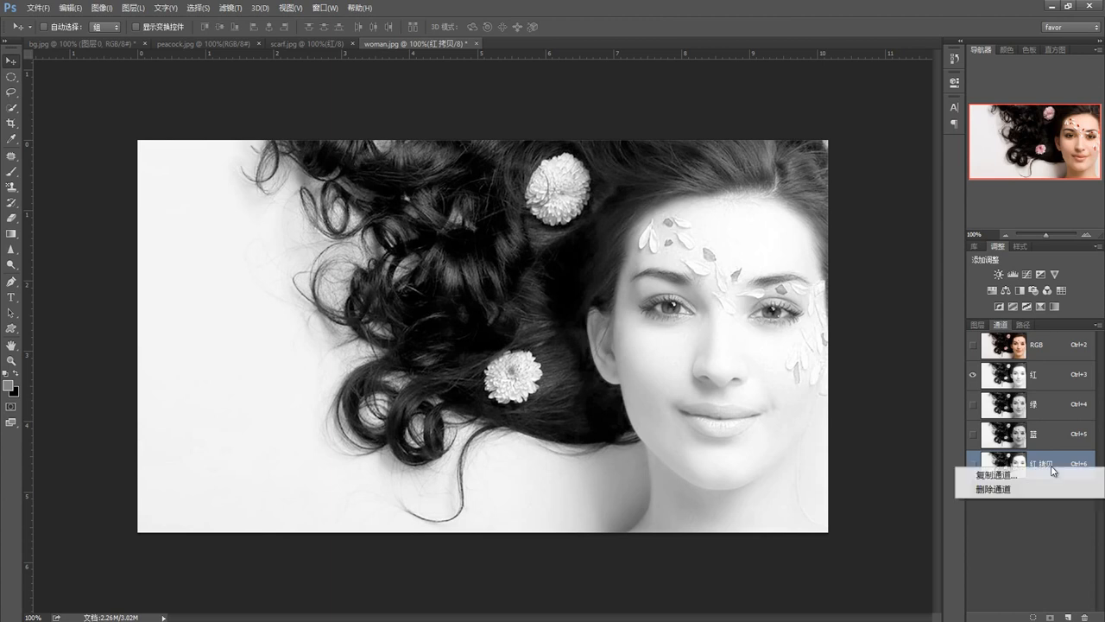
pyautogui.click(1021, 527)
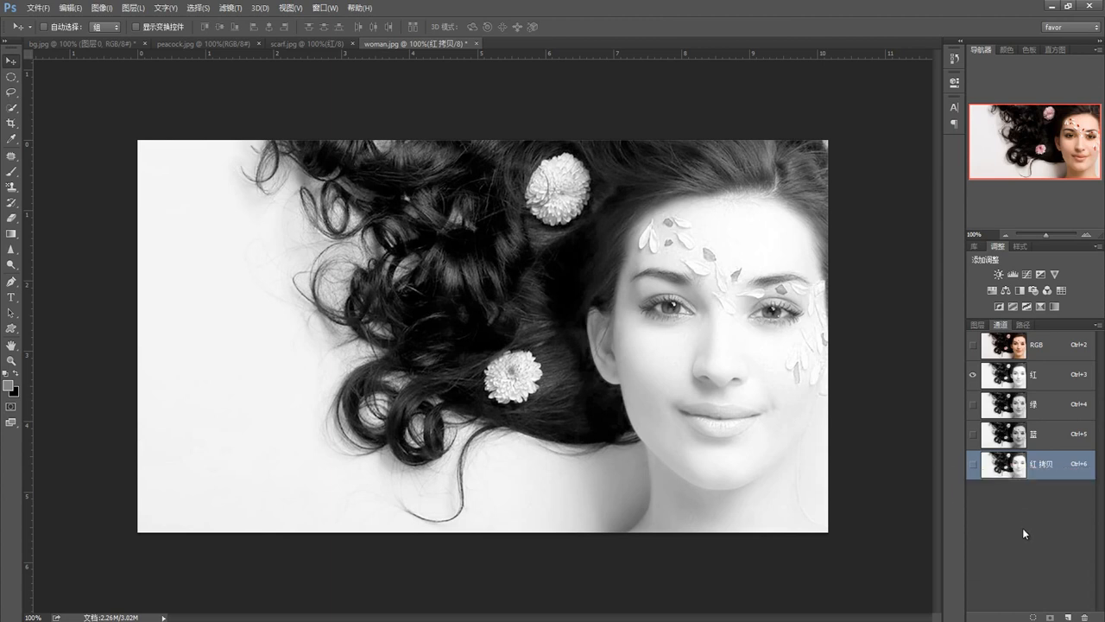
# Display the red channel's copy instead of the original red channel, and delete that copy
pyautogui.click(973, 463)
pyautogui.click(973, 374)
pyautogui.moveTo(1016, 463)
pyautogui.mouseDown()
pyautogui.moveTo(1045, 570)
pyautogui.moveTo(1065, 607)
pyautogui.moveTo(1085, 612)
pyautogui.moveTo(1025, 479)
pyautogui.mouseUp()
pyautogui.rightClick(1042, 464)
pyautogui.click(1001, 486)
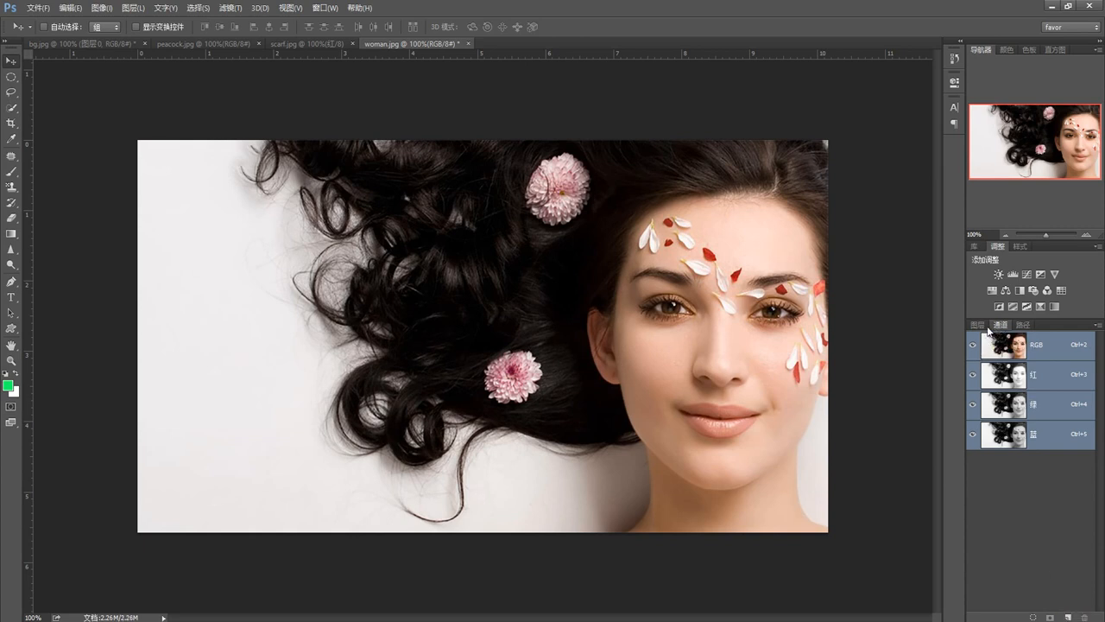
# Dock the channel list in its own widened column beside the canvas and view the blue channel alone
pyautogui.moveTo(1000, 324); pyautogui.dragTo(941, 76)
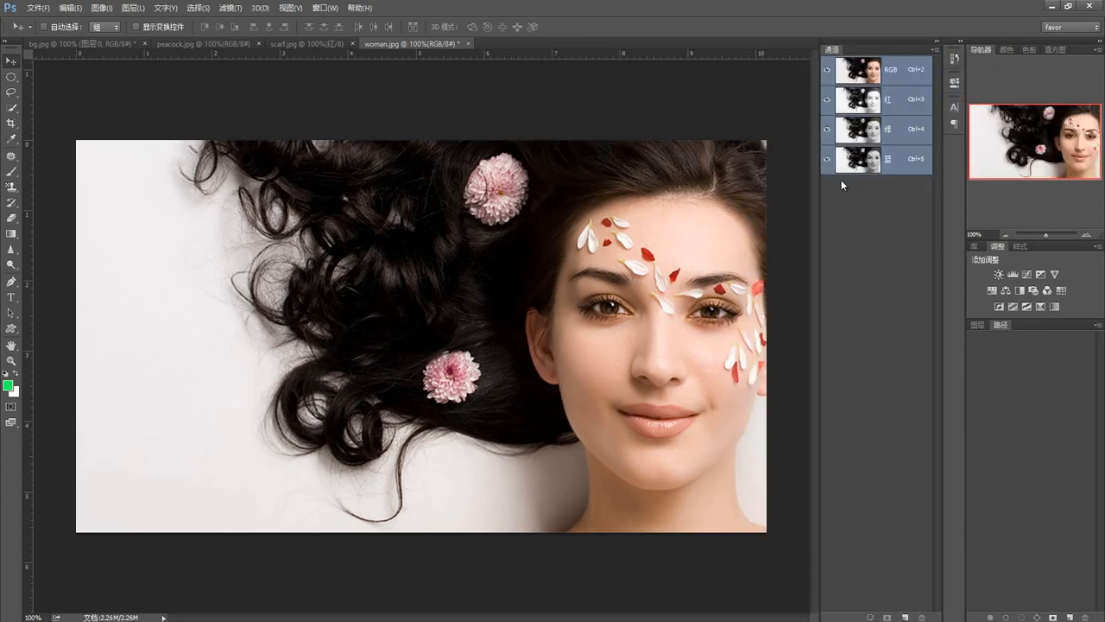
pyautogui.moveTo(816, 206); pyautogui.dragTo(772, 208)
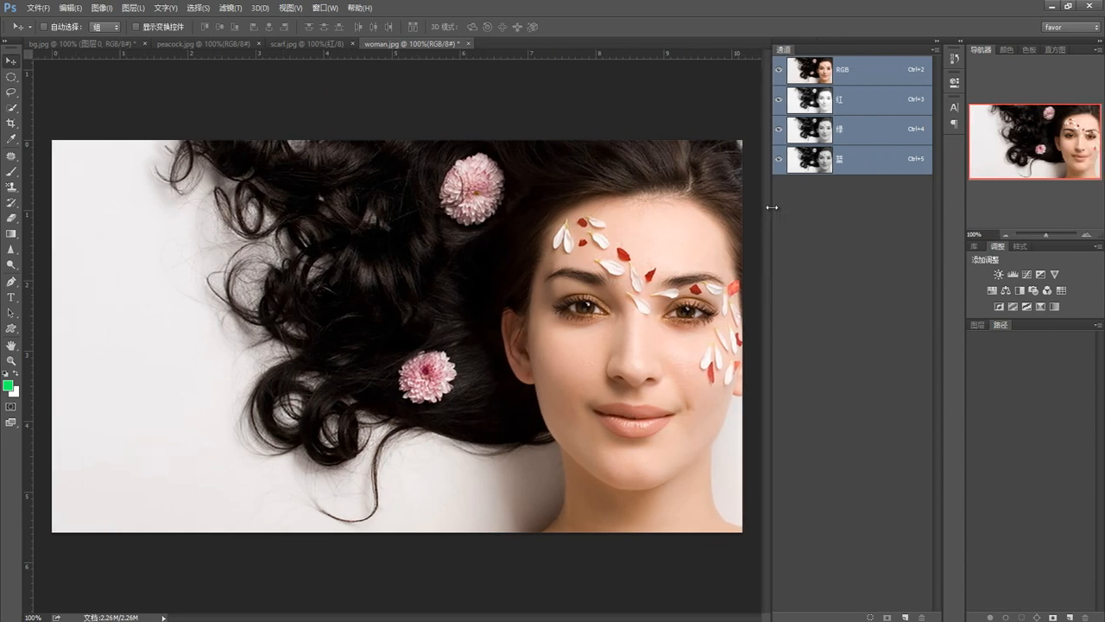
pyautogui.click(818, 158)
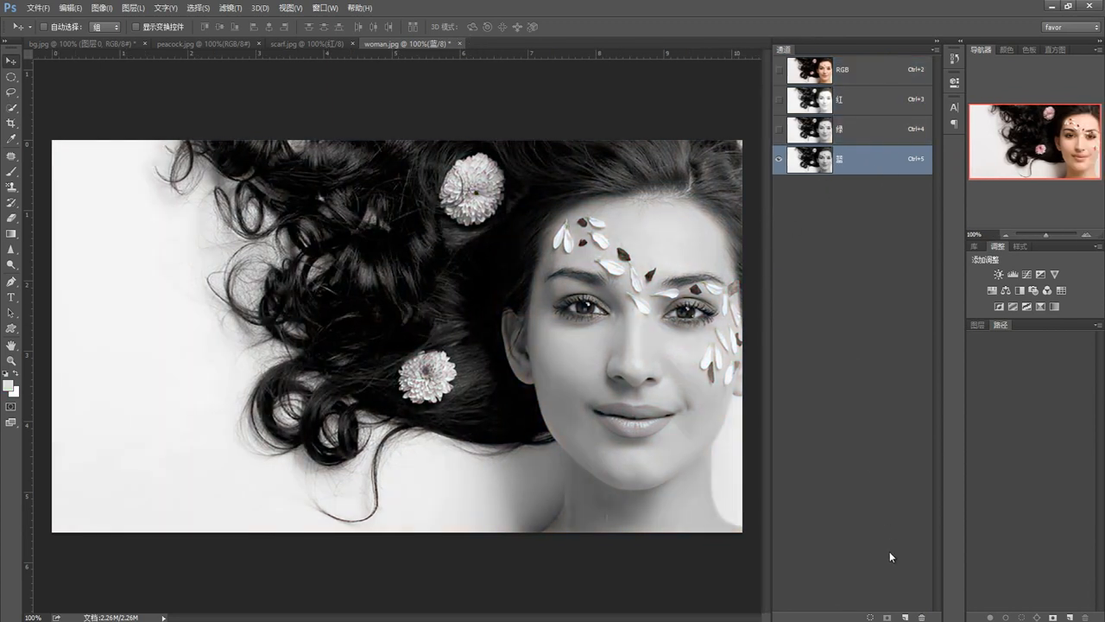
# Create a new black alpha channel and set the foreground color to white (ffffff)
pyautogui.click(904, 616)
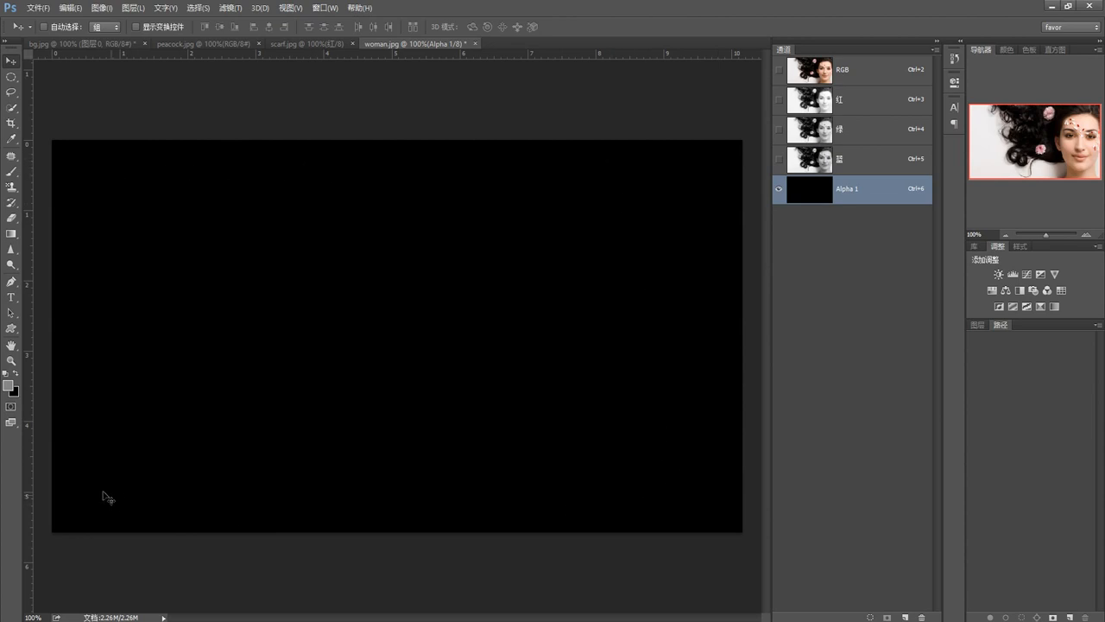
pyautogui.click(8, 386)
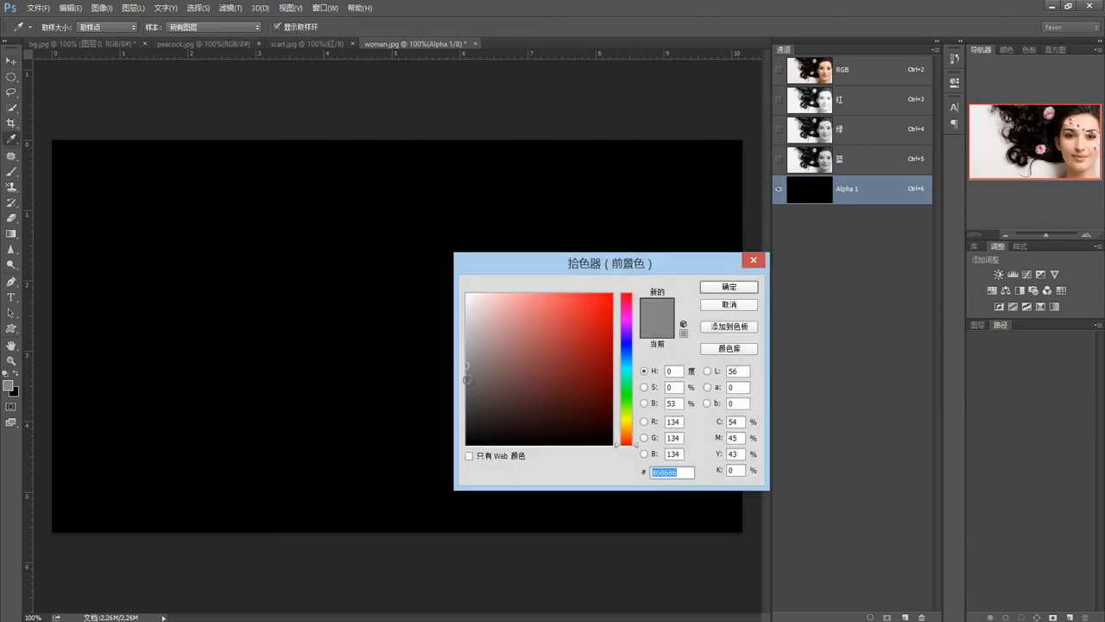
pyautogui.moveTo(467, 361); pyautogui.dragTo(467, 446)
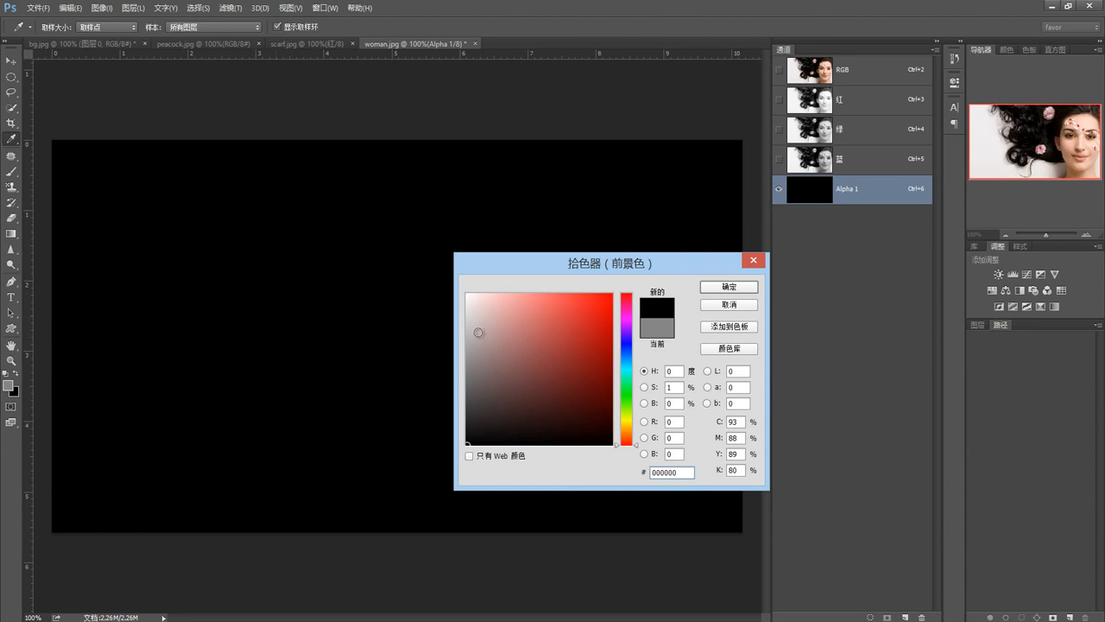
pyautogui.moveTo(476, 299); pyautogui.dragTo(451, 279)
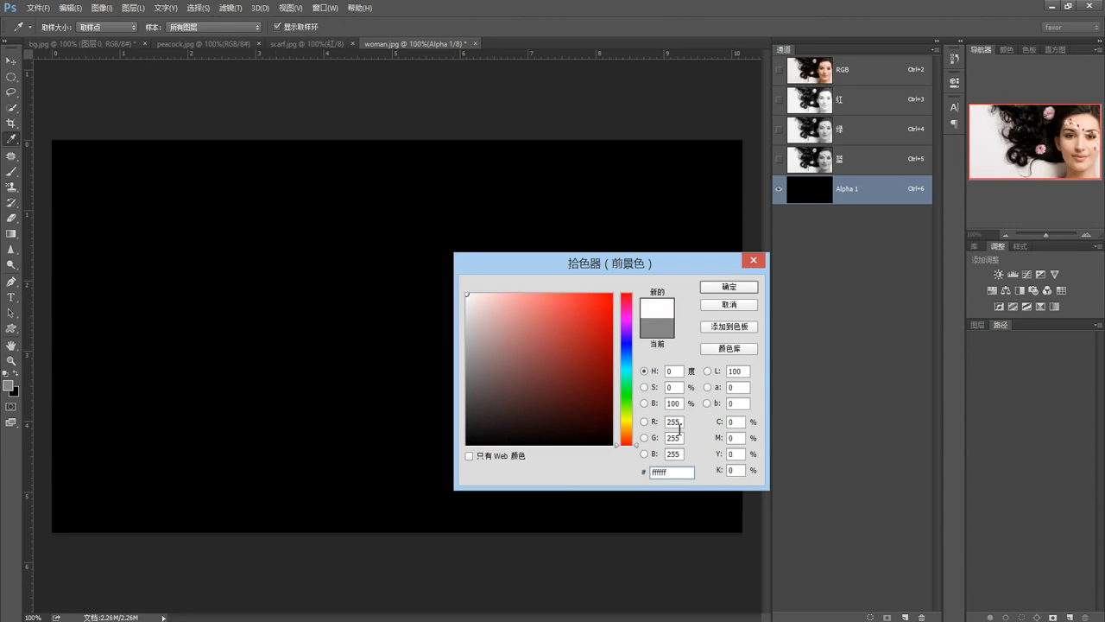
pyautogui.moveTo(682, 423); pyautogui.dragTo(656, 426)
pyautogui.click(713, 295)
pyautogui.press('v')
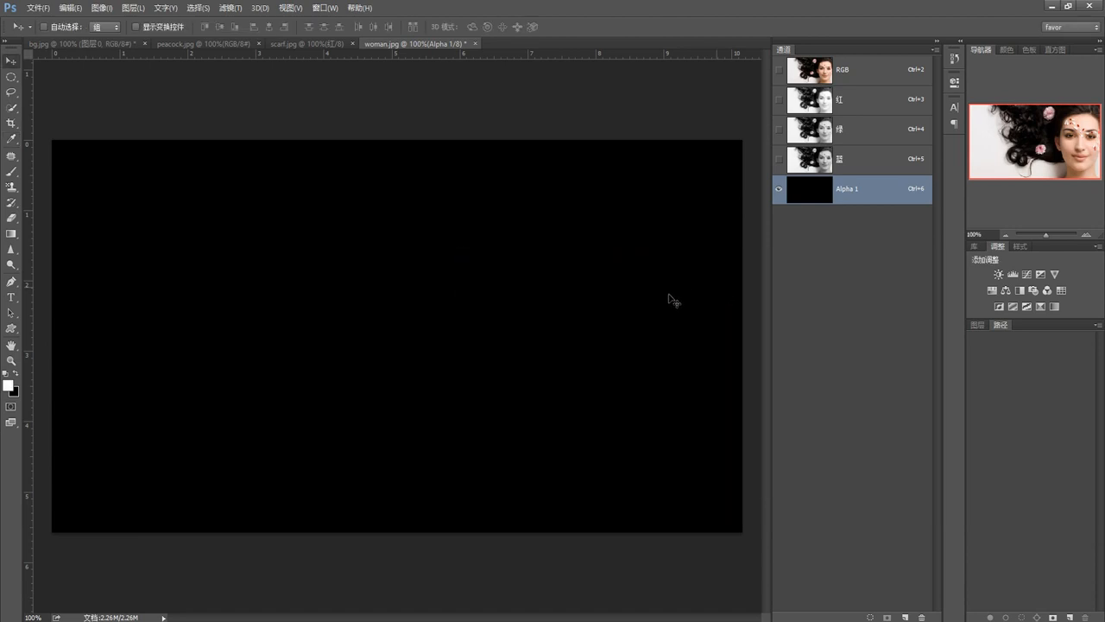
# Paint a horizontal white Brush stroke at 9% opacity across the upper middle of the Alpha 1 channel
pyautogui.click(11, 173)
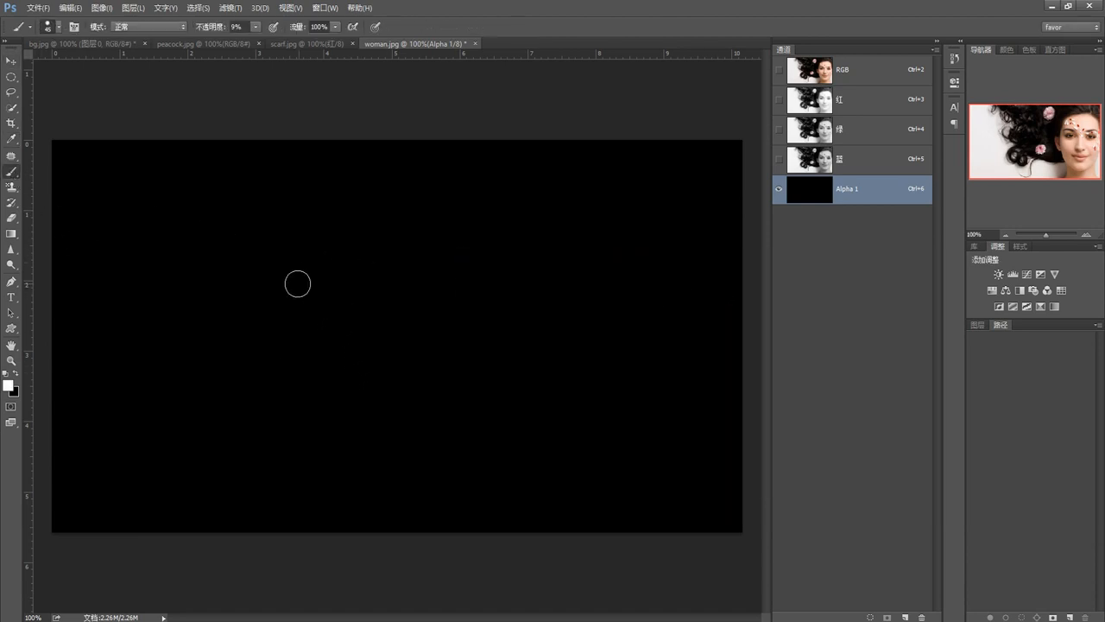
pyautogui.moveTo(298, 284)
pyautogui.mouseDown()
pyautogui.moveTo(460, 288)
pyautogui.moveTo(307, 286)
pyautogui.mouseUp()
pyautogui.click(11, 384)
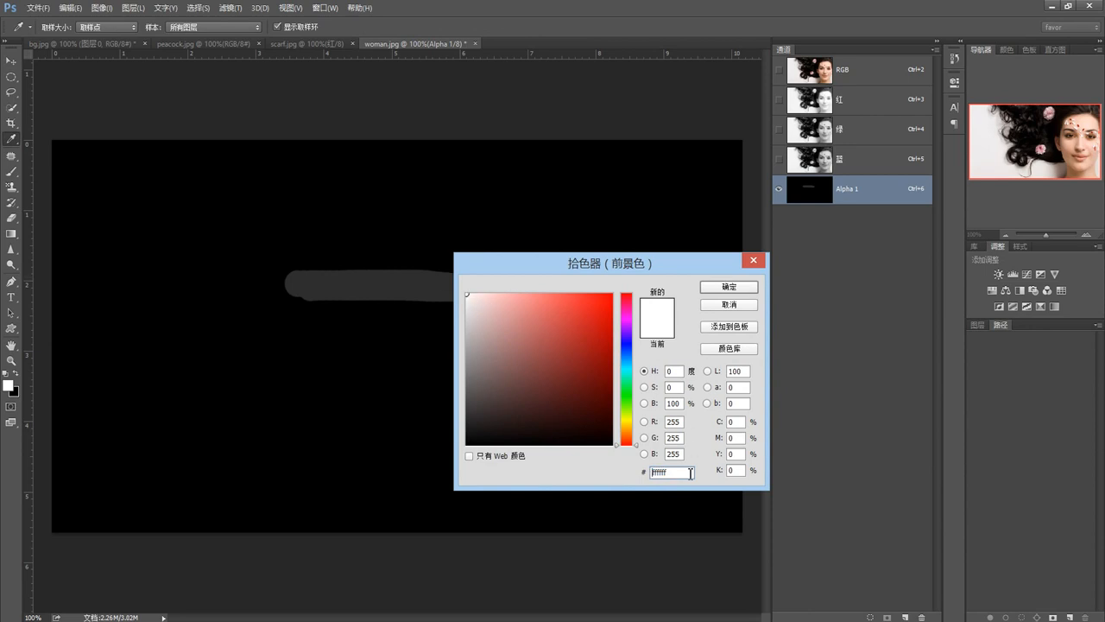
pyautogui.click(723, 291)
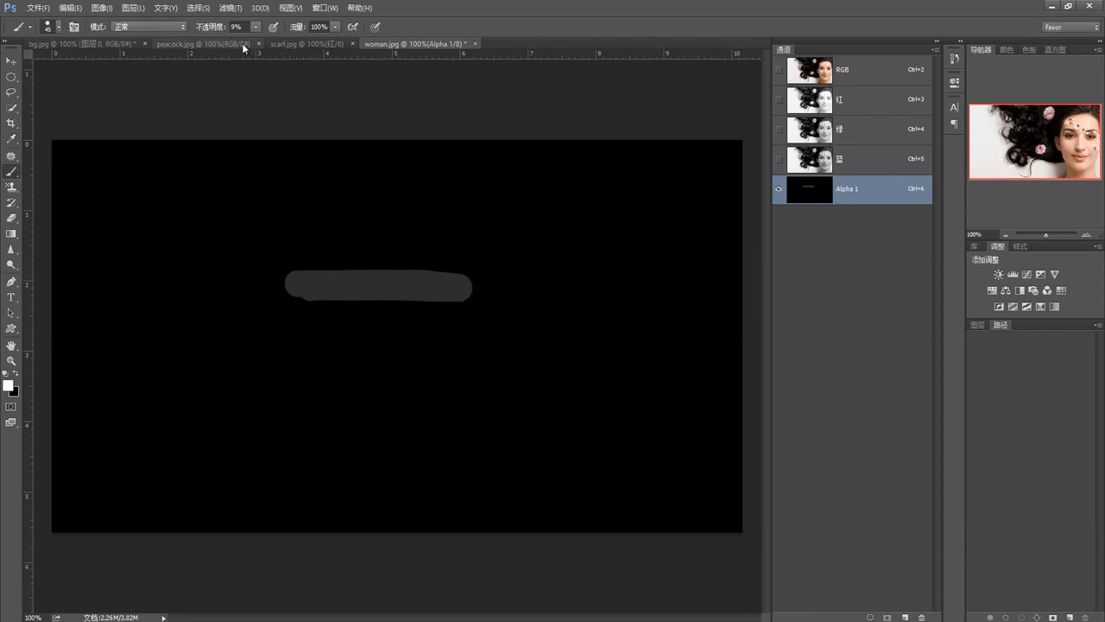
# Raise the brush opacity to 100% and paint a solid white block over the faint stroke
pyautogui.click(255, 27)
pyautogui.moveTo(253, 41); pyautogui.dragTo(316, 41)
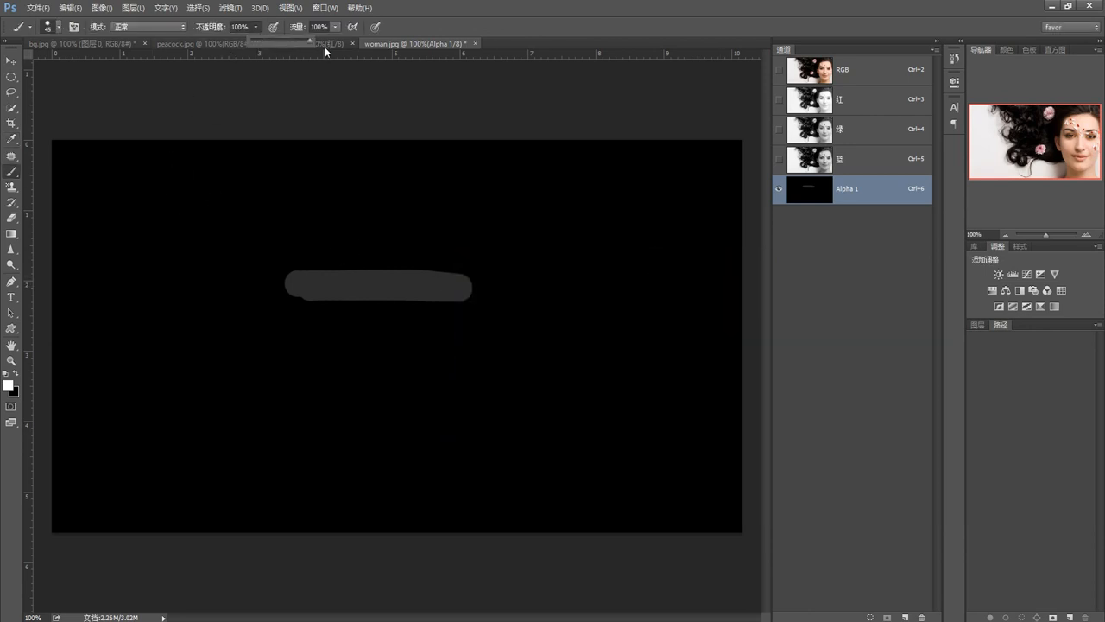
pyautogui.moveTo(474, 293)
pyautogui.mouseDown()
pyautogui.moveTo(275, 294)
pyautogui.moveTo(269, 286)
pyautogui.moveTo(465, 278)
pyautogui.moveTo(265, 272)
pyautogui.moveTo(453, 264)
pyautogui.moveTo(474, 272)
pyautogui.moveTo(474, 295)
pyautogui.moveTo(265, 294)
pyautogui.moveTo(258, 273)
pyautogui.moveTo(259, 288)
pyautogui.moveTo(294, 310)
pyautogui.moveTo(476, 303)
pyautogui.mouseUp()
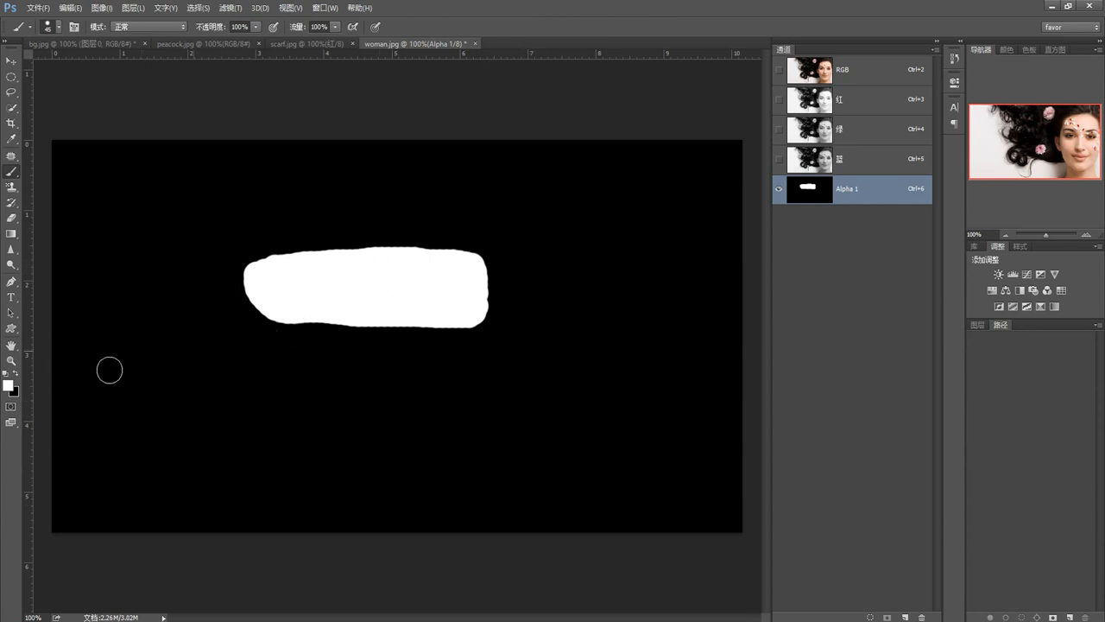
# Set the foreground color to gray 918b8b and clear the painted block by filling Alpha 1 with the black background color
pyautogui.click(8, 385)
pyautogui.click(471, 358)
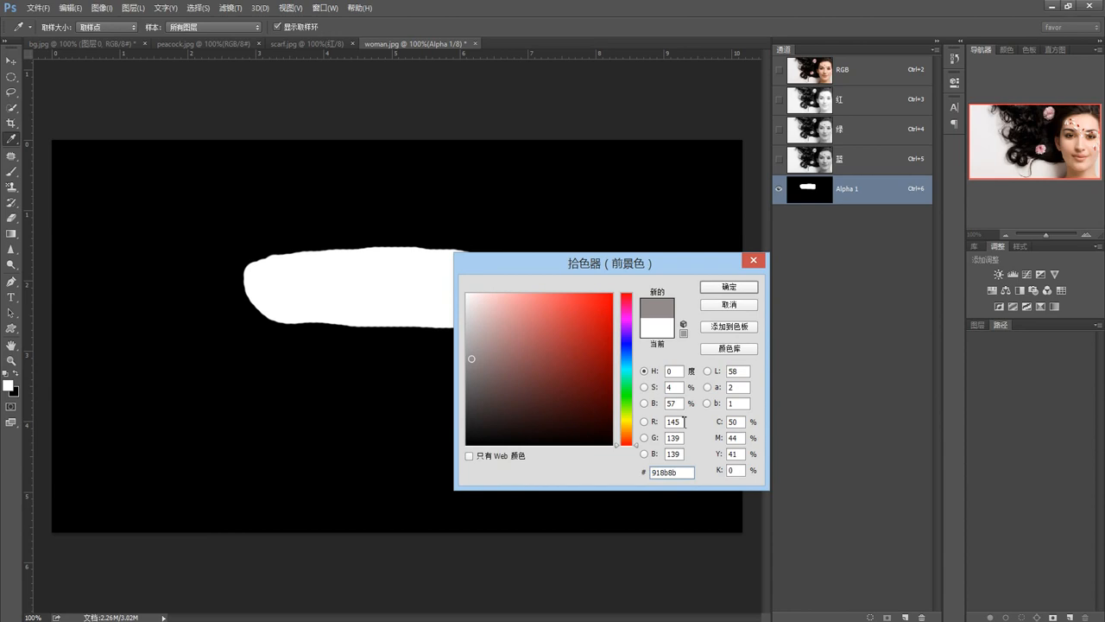
pyautogui.click(725, 289)
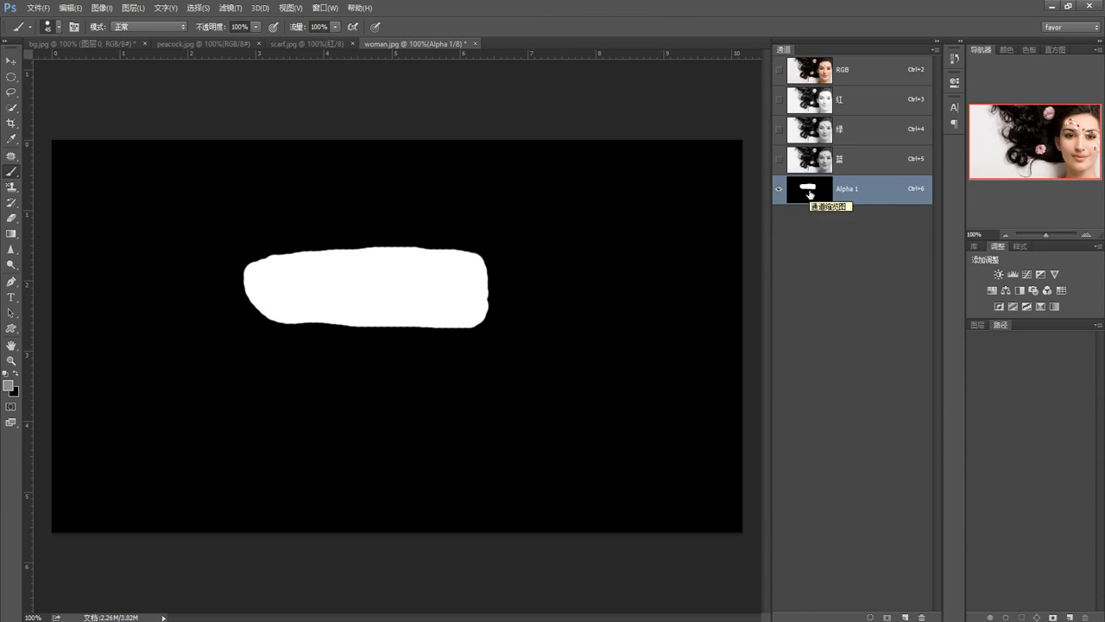
pyautogui.hotkey('ctrl', 'Delete')
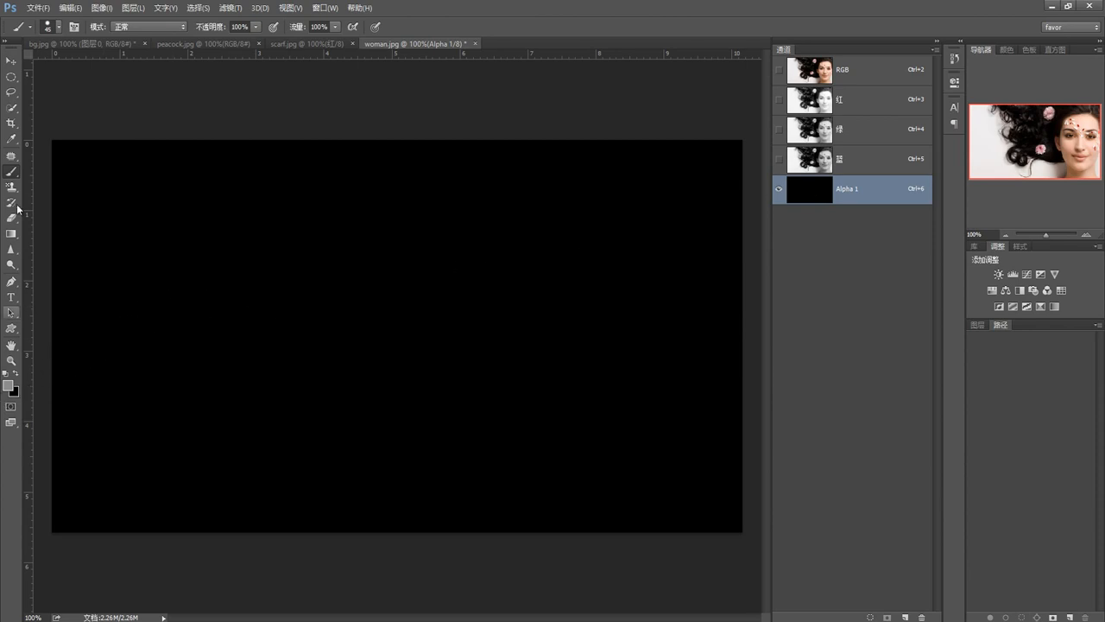
# Make a roughly circular elliptical selection in the upper right area of Alpha 1 and feather it with the preset radius
pyautogui.click(11, 77)
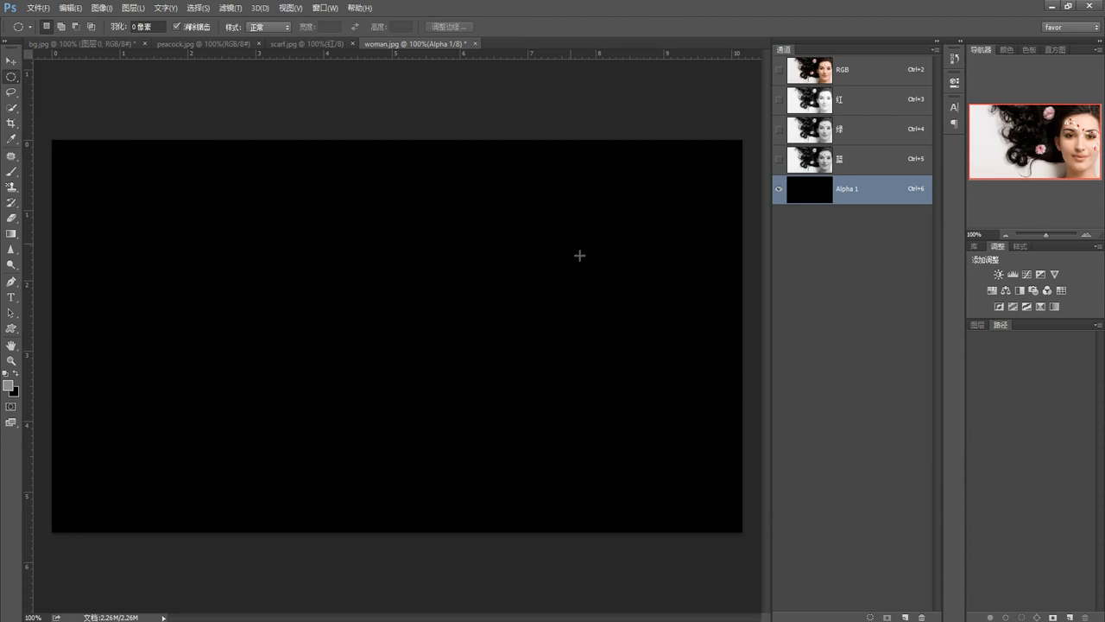
pyautogui.moveTo(579, 256); pyautogui.dragTo(634, 318)
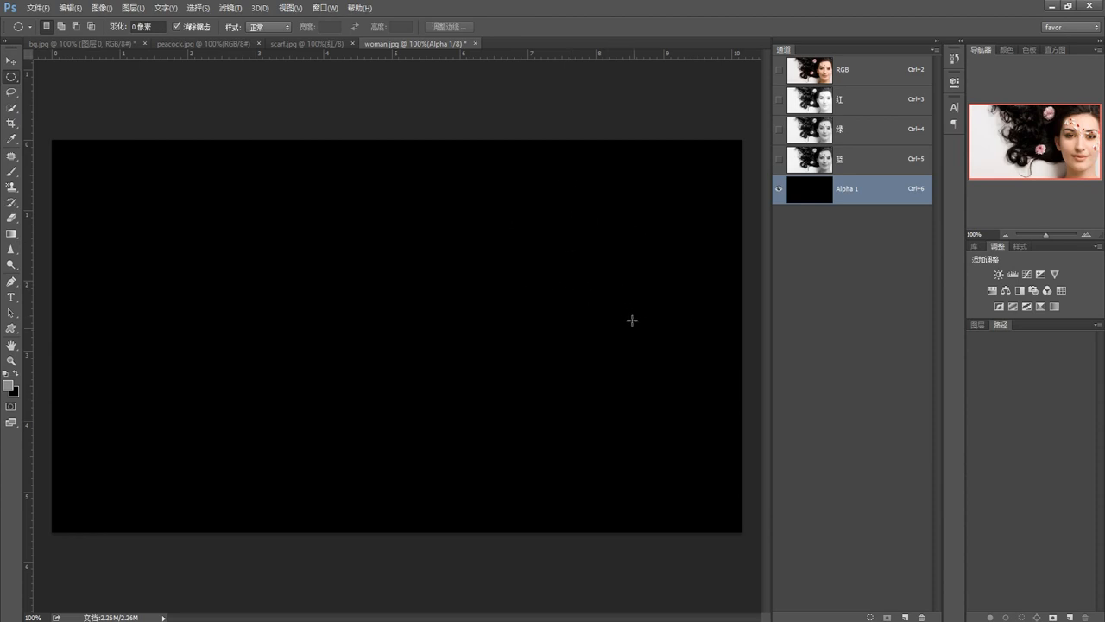
pyautogui.rightClick(593, 247)
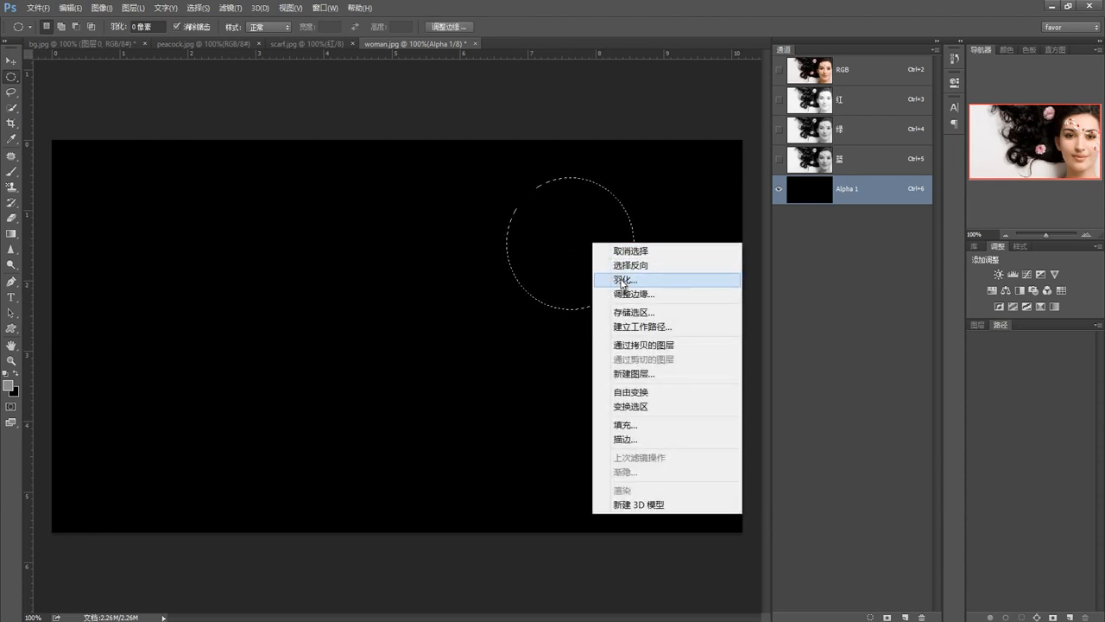
pyautogui.click(622, 280)
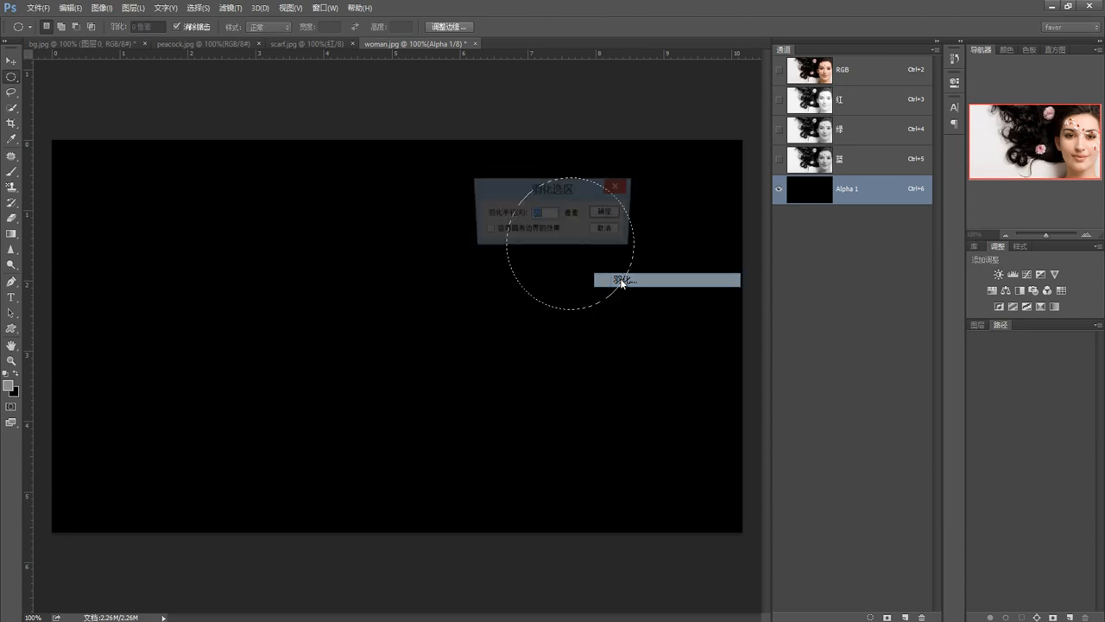
pyautogui.click(607, 212)
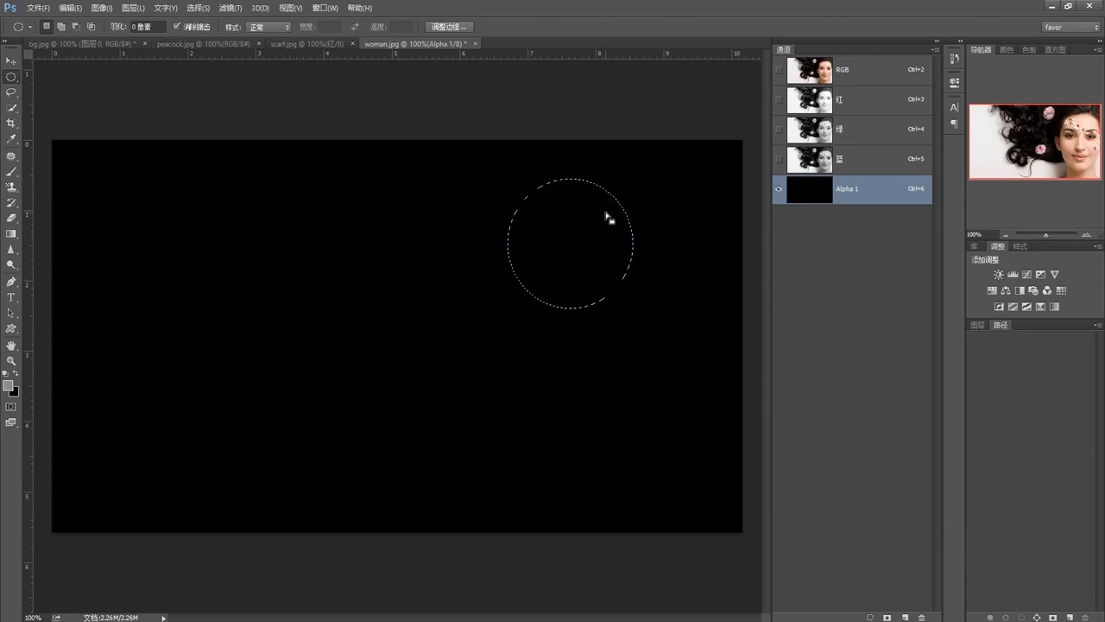
# Set the foreground color to white, fill the feathered circle in Alpha 1 with it, and deselect
pyautogui.click(8, 385)
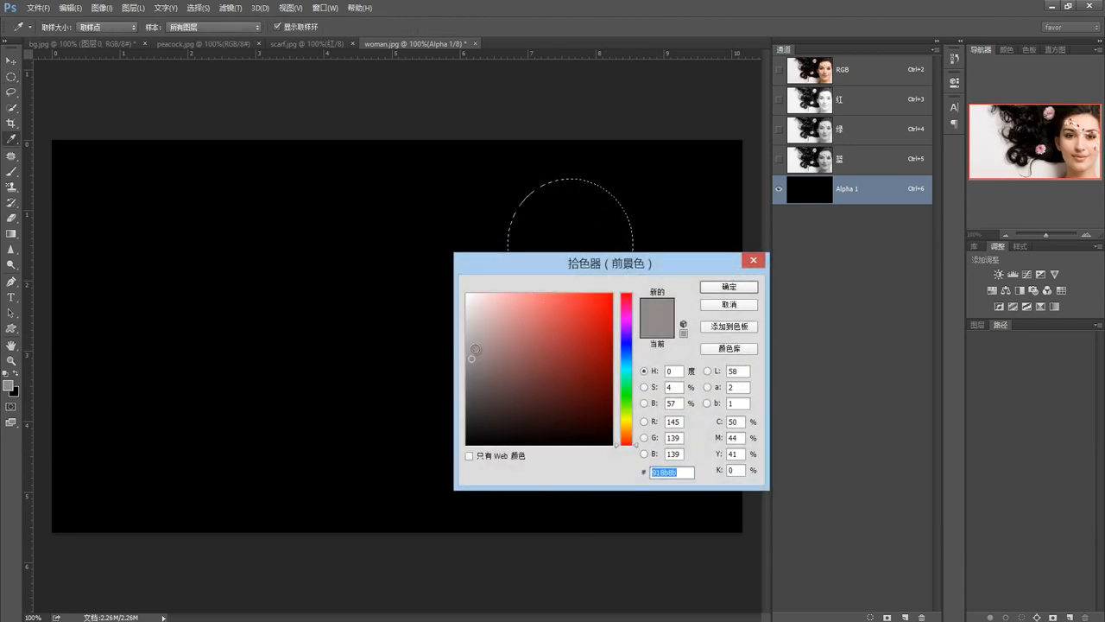
pyautogui.click(466, 304)
pyautogui.click(732, 287)
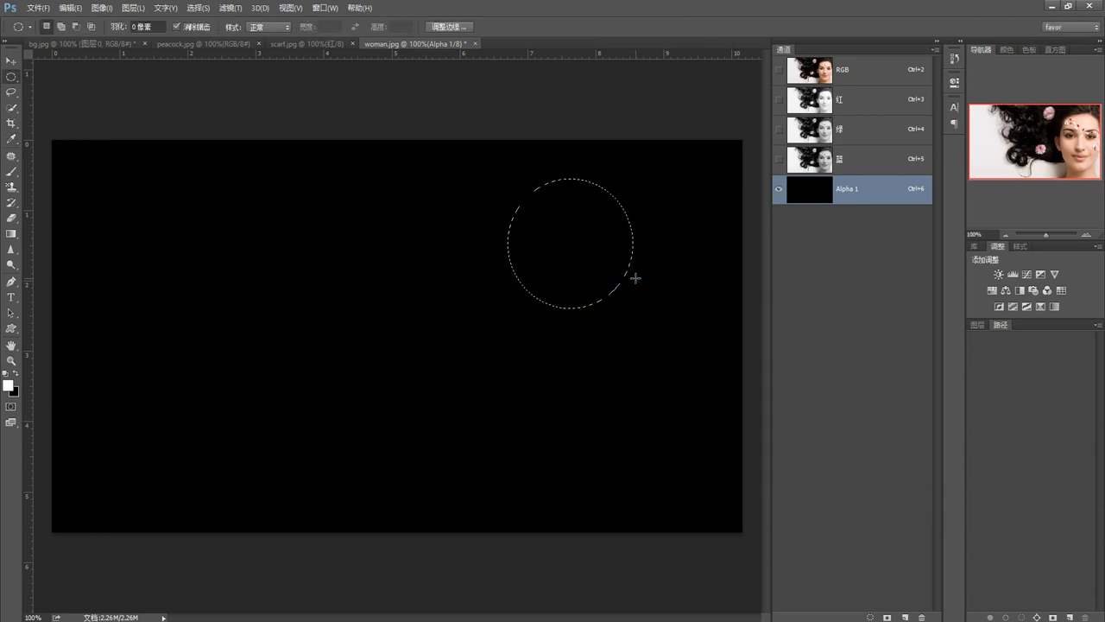
pyautogui.hotkey('alt', 'Delete')
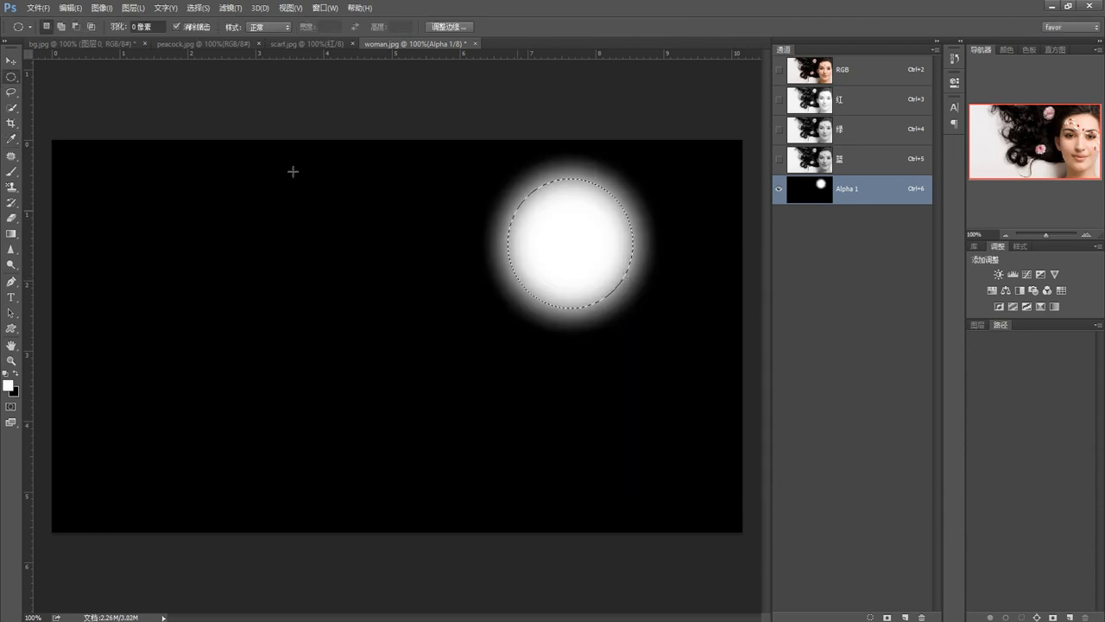
pyautogui.click(391, 273)
# Load the Alpha 1 channel as a selection and return to the RGB composite
pyautogui.keyDown('ctrl'); pyautogui.click(827, 191); pyautogui.keyUp('ctrl')
pyautogui.click(827, 74)
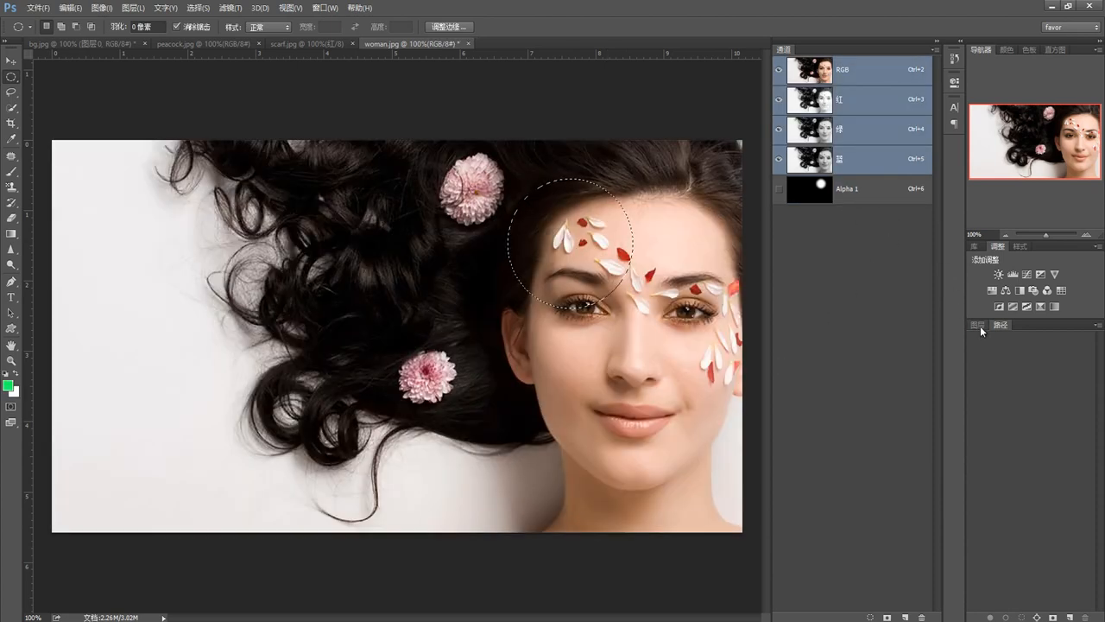
# Bring up the image's layers and display them with large thumbnails
pyautogui.click(979, 325)
pyautogui.rightClick(1000, 430)
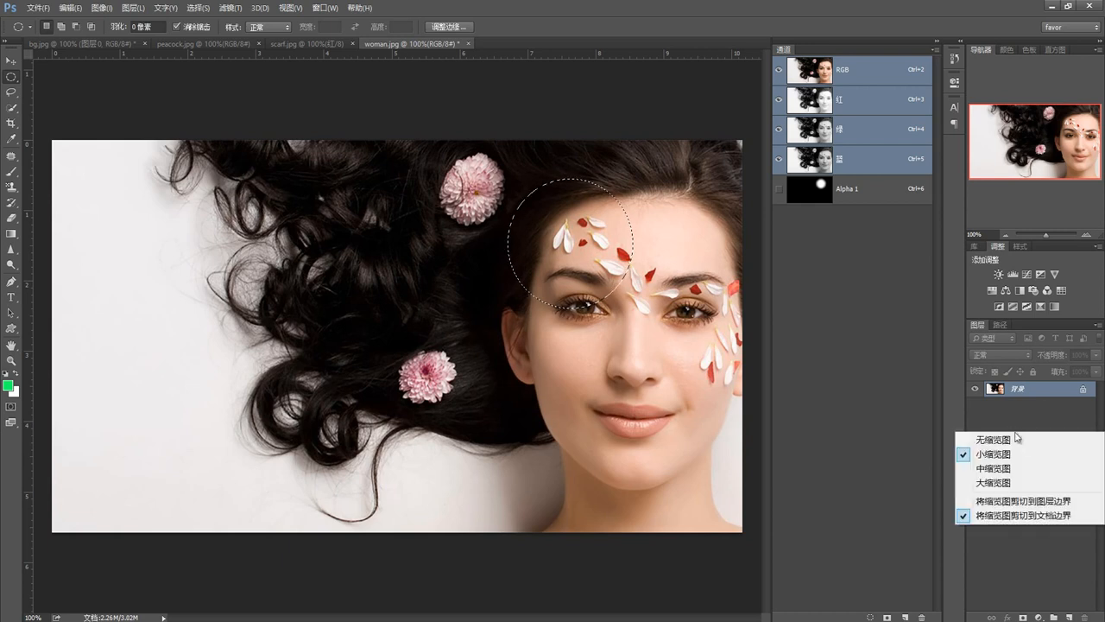
pyautogui.click(1015, 480)
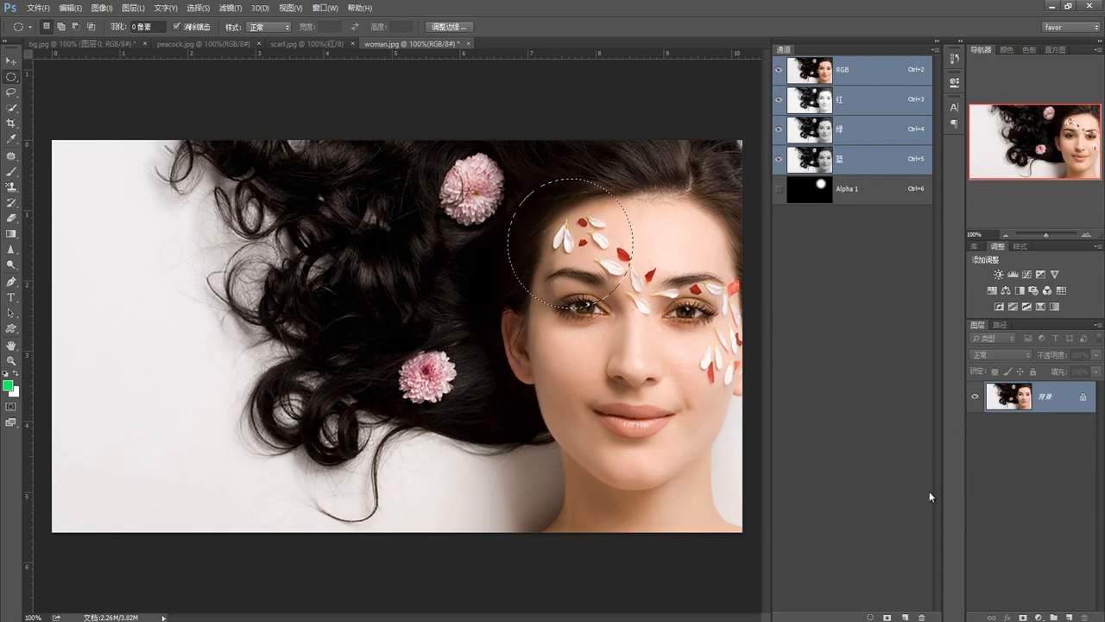
# Copy the loaded circle selection to a new layer, view it without the background, and undo the copy
pyautogui.hotkey('ctrl', 'j')
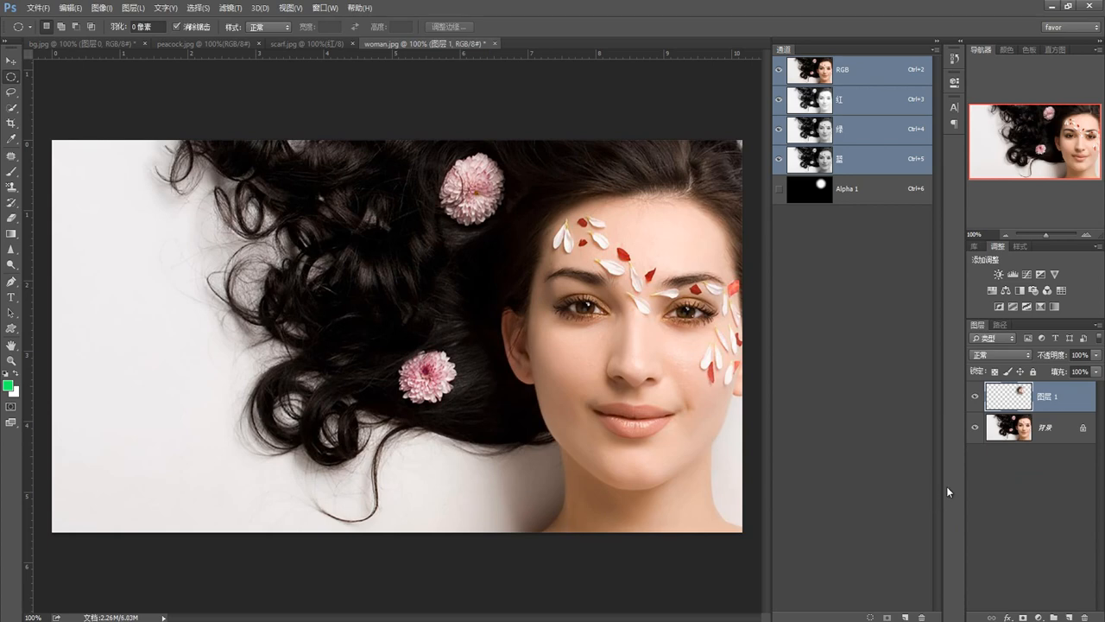
pyautogui.click(974, 427)
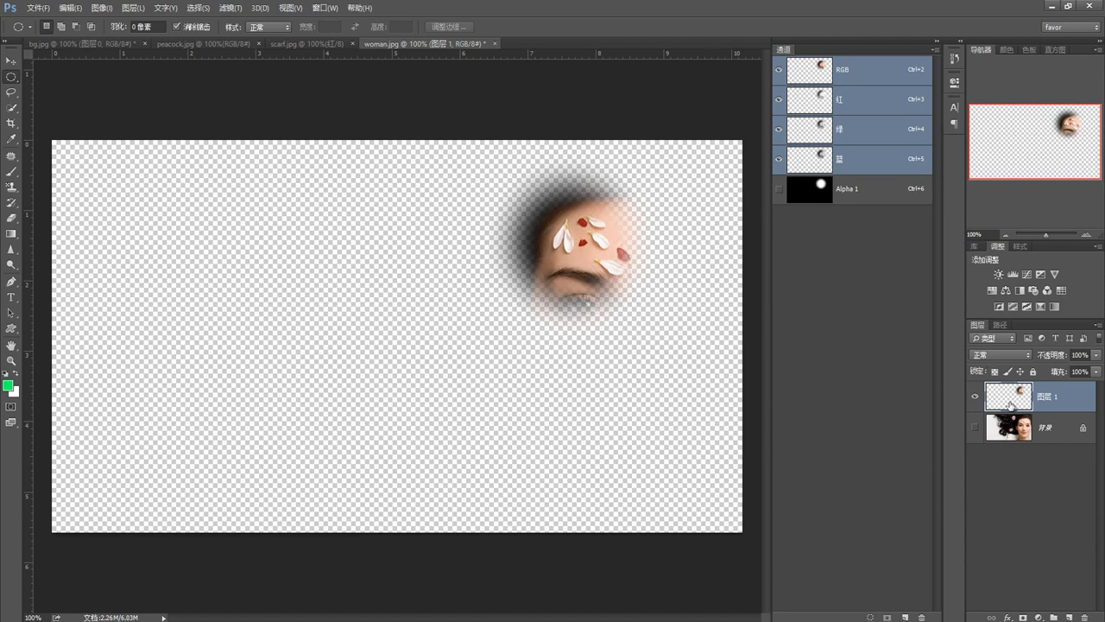
pyautogui.hotkey('ctrl', 'z')
# In the Alpha 1 channel, paint a horizontal dark gray (RGB 78, 78, 78) brush stroke below and left of the white circle
pyautogui.click(816, 191)
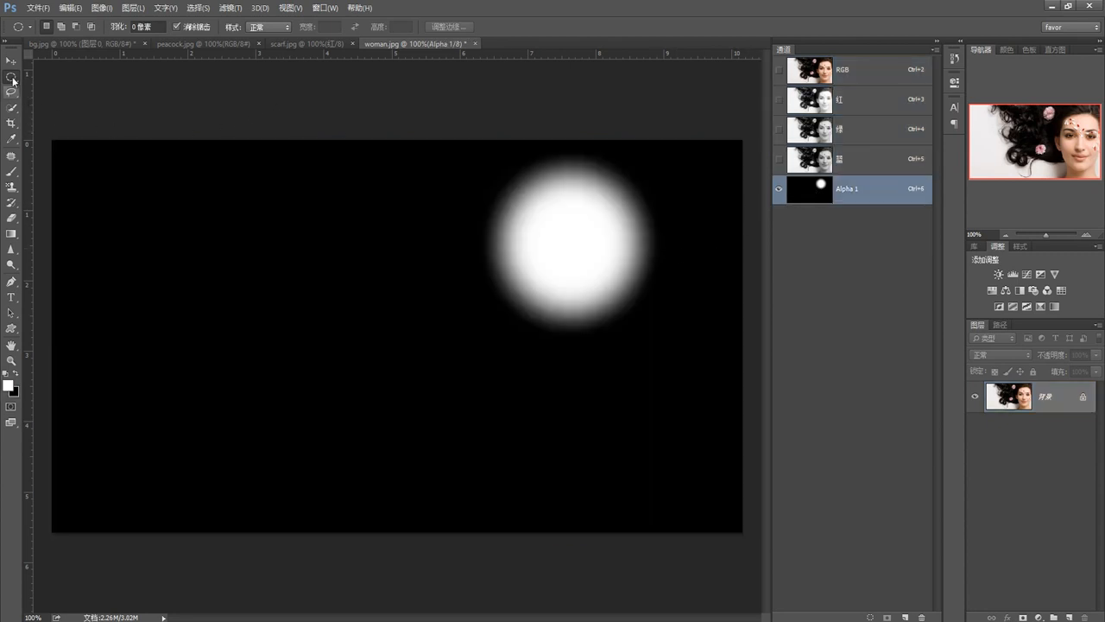
pyautogui.click(12, 171)
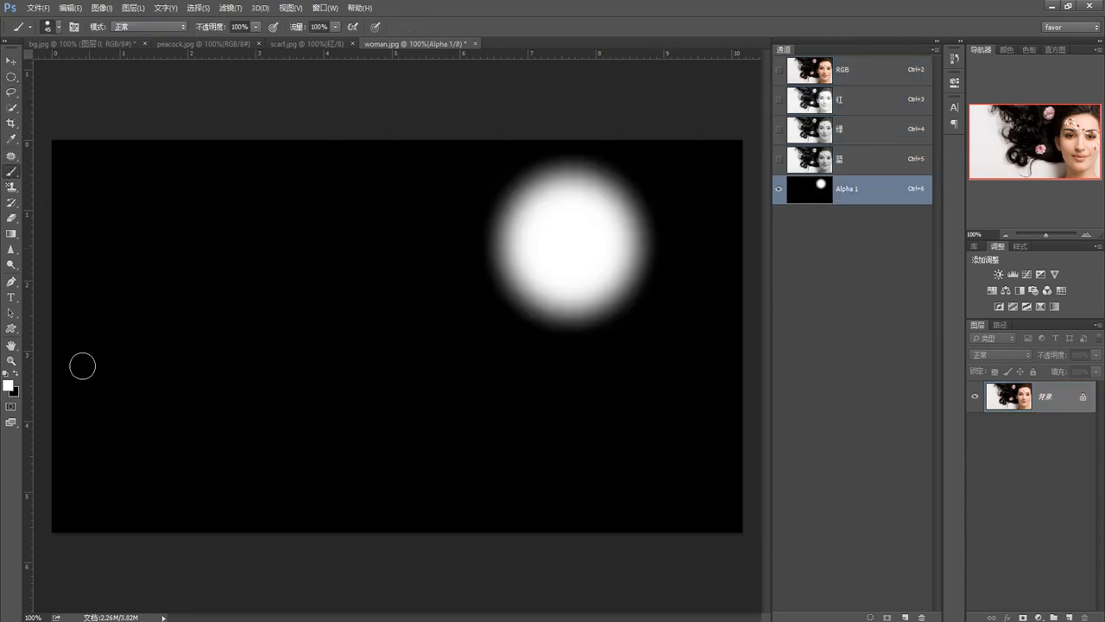
pyautogui.click(9, 385)
pyautogui.moveTo(481, 392); pyautogui.dragTo(474, 397)
pyautogui.click(730, 287)
pyautogui.moveTo(324, 373); pyautogui.dragTo(445, 371)
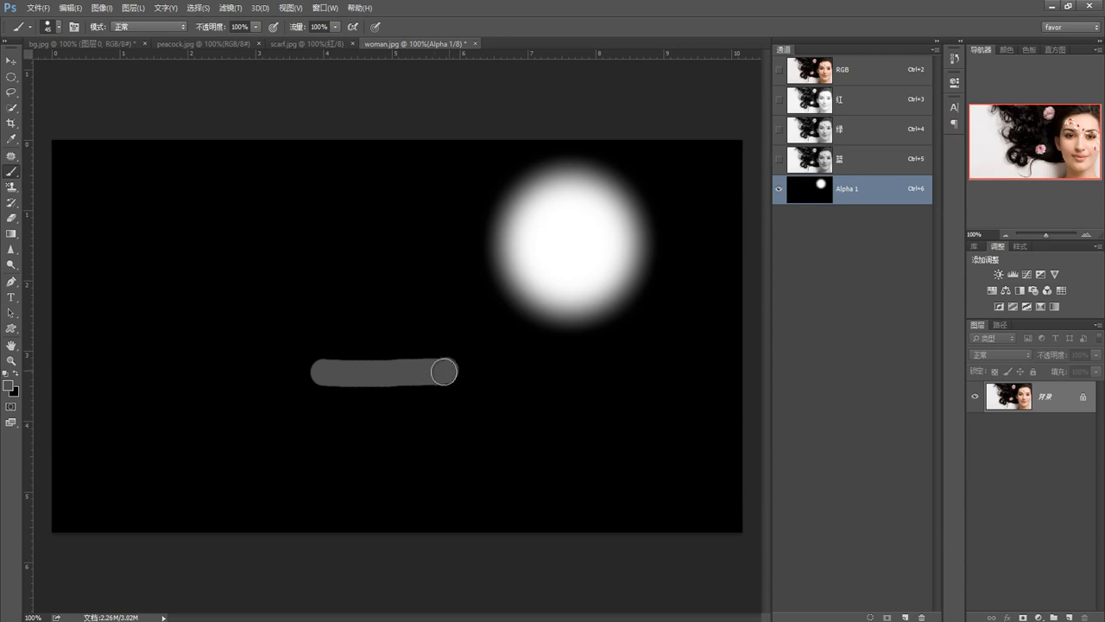
pyautogui.moveTo(369, 373); pyautogui.dragTo(309, 372)
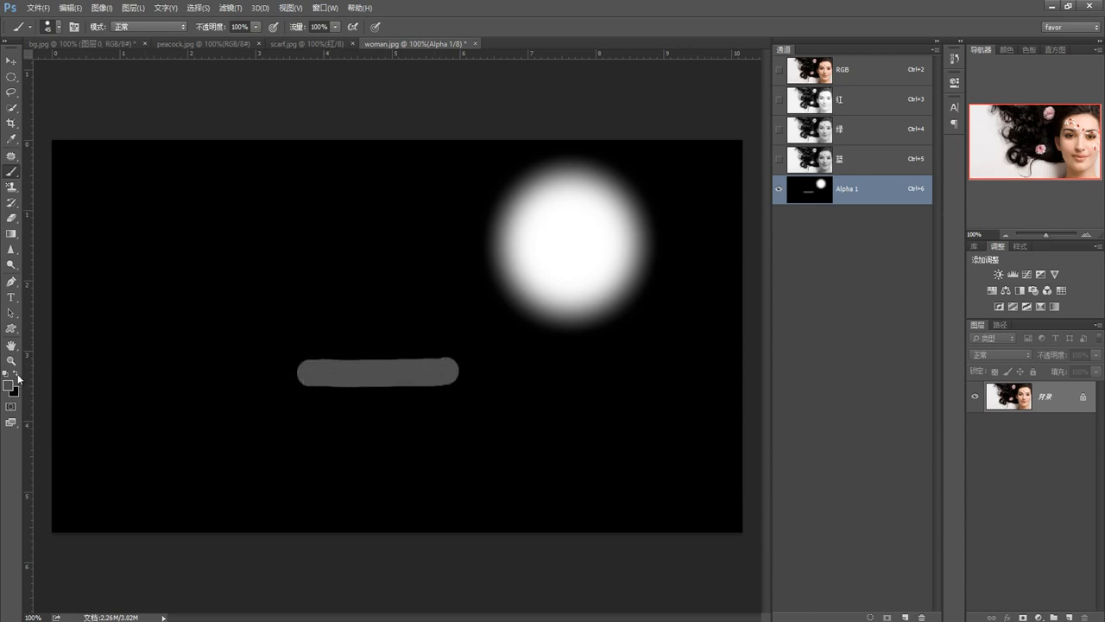
# Paint two more horizontal strokes beneath the first, one at reduced brush opacity and the lowest at 12% opacity
pyautogui.click(256, 26)
pyautogui.moveTo(249, 38); pyautogui.dragTo(214, 39)
pyautogui.moveTo(304, 422); pyautogui.dragTo(438, 422)
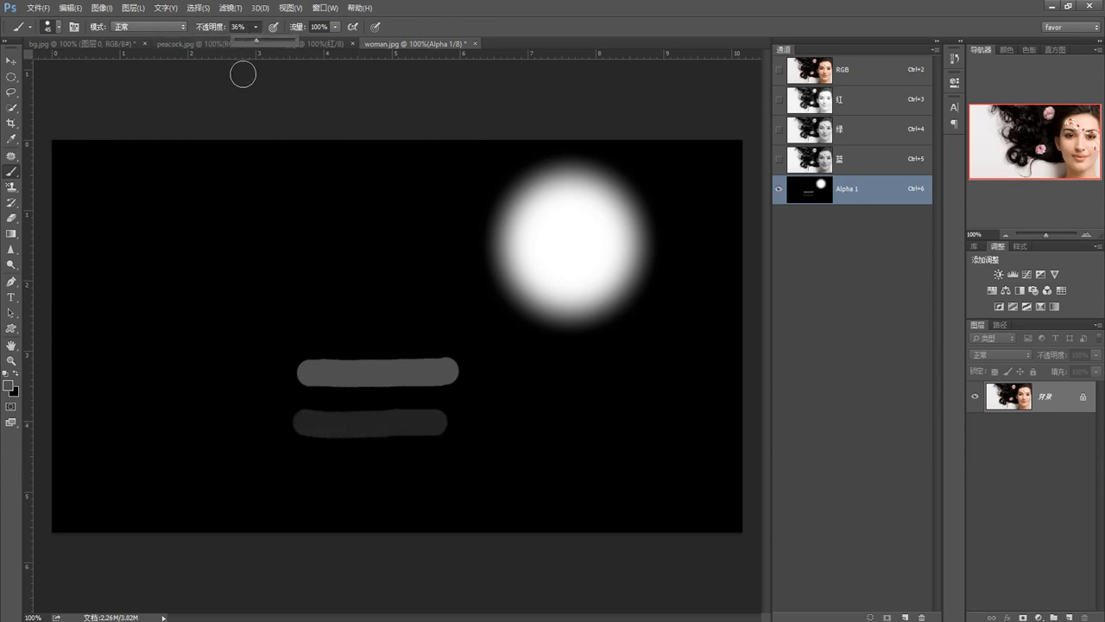
pyautogui.moveTo(249, 41); pyautogui.dragTo(242, 41)
pyautogui.moveTo(319, 481); pyautogui.dragTo(431, 485)
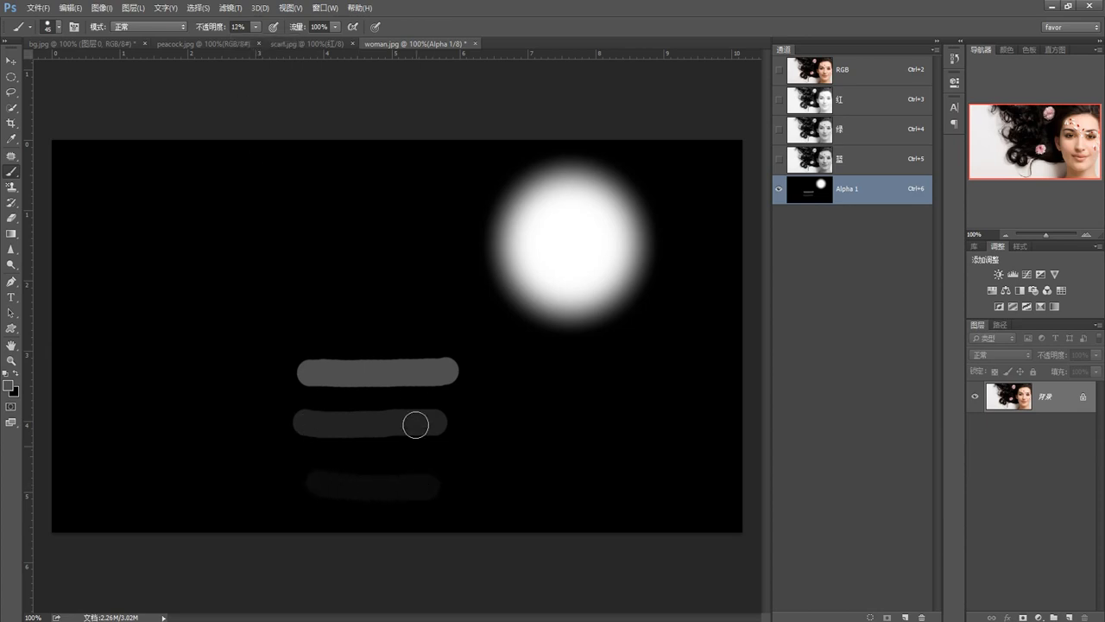
# Set the foreground color to light gray #bbb7b7
pyautogui.click(11, 390)
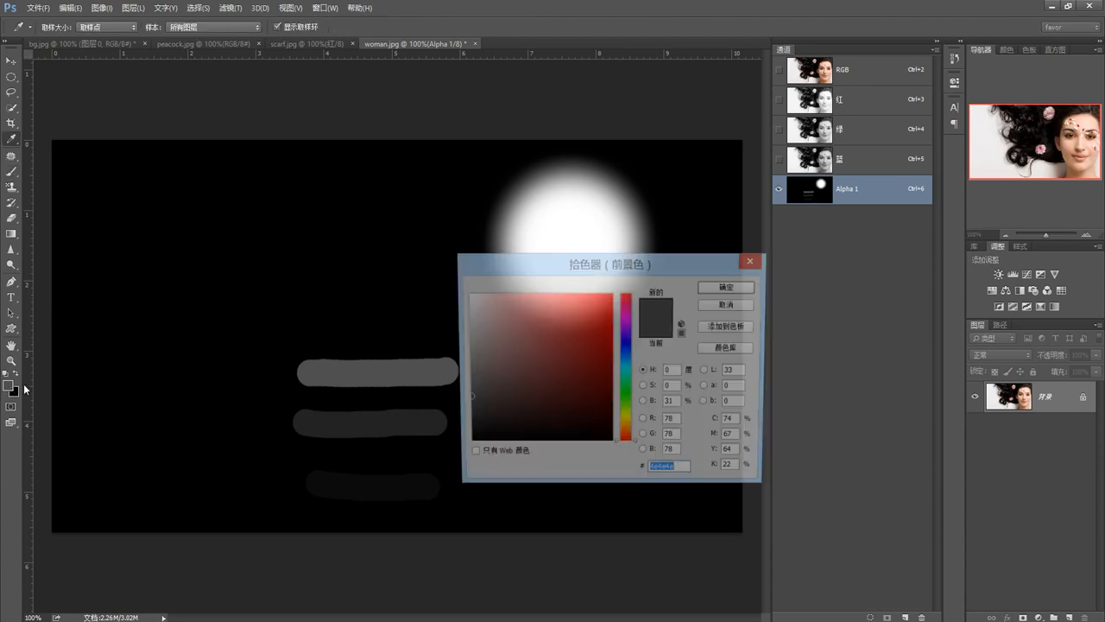
pyautogui.click(468, 335)
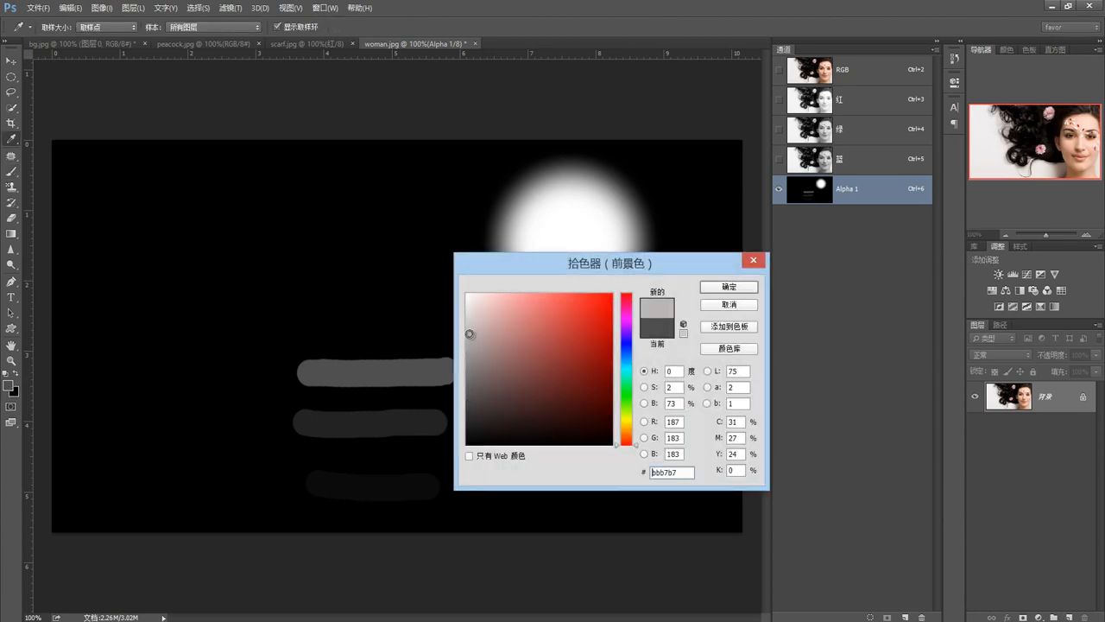
pyautogui.click(729, 287)
pyautogui.moveTo(309, 324); pyautogui.dragTo(425, 331)
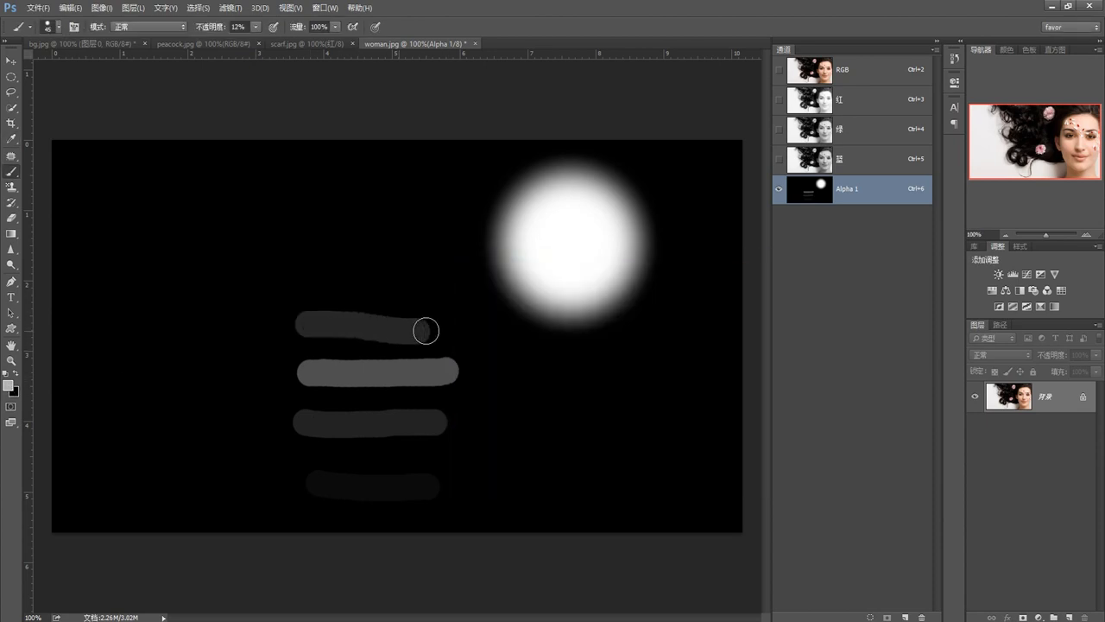
pyautogui.hotkey('ctrl', 'z')
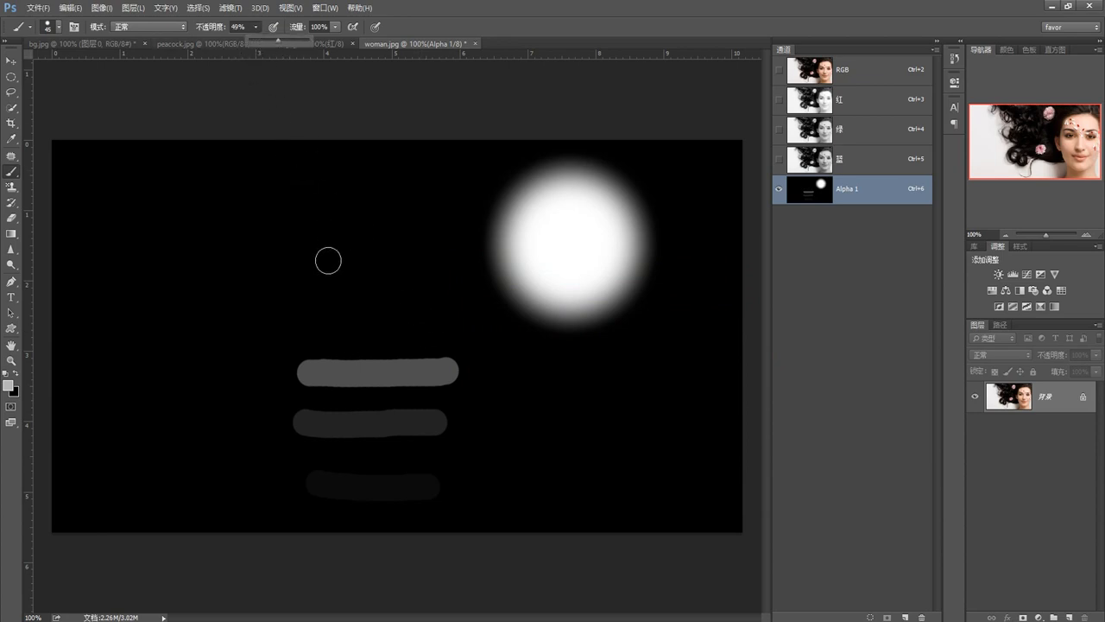
pyautogui.moveTo(298, 314); pyautogui.dragTo(442, 318)
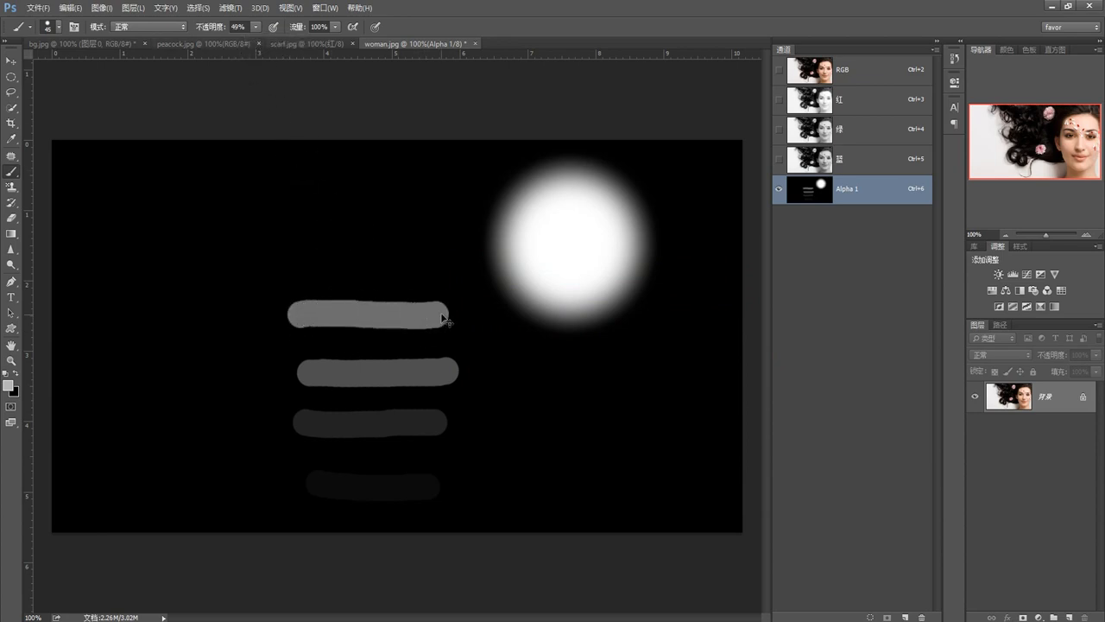
pyautogui.hotkey('ctrl', 'z')
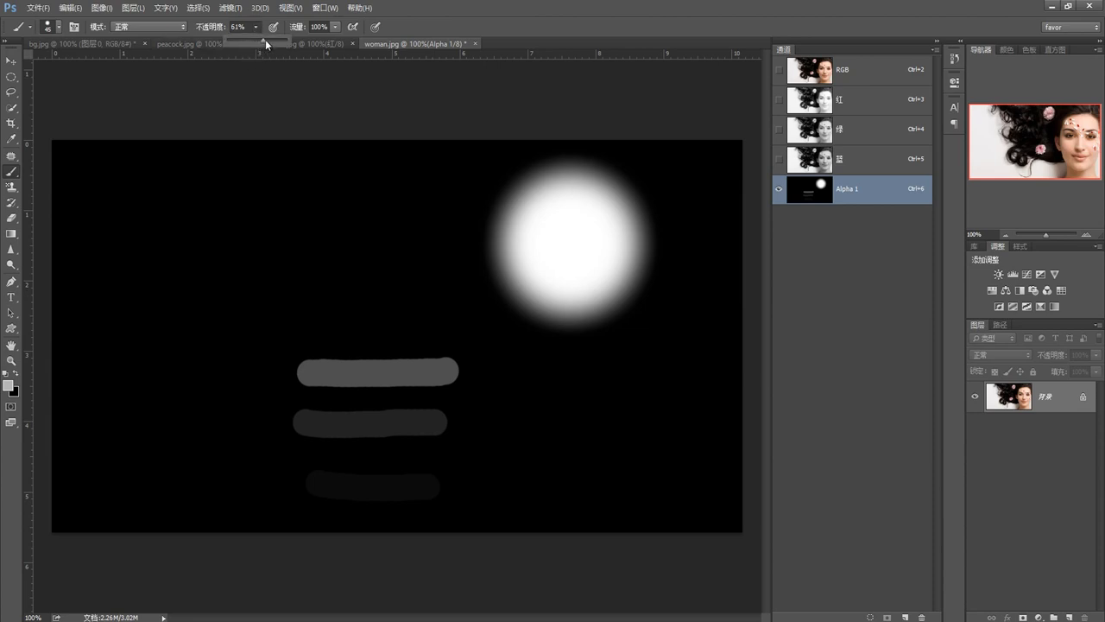
# Paint a horizontal light gray stroke at 83% brush opacity above the three existing strokes in Alpha 1
pyautogui.moveTo(302, 307); pyautogui.dragTo(456, 309)
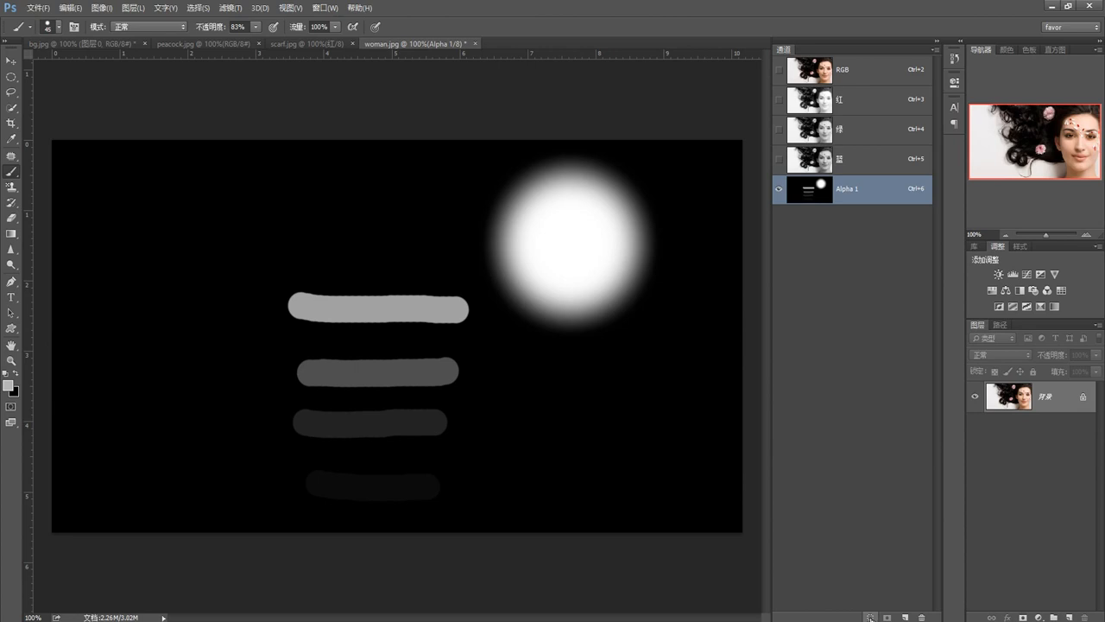
# Load the painted Alpha 1 channel as a selection and switch back to the RGB composite
pyautogui.keyDown('ctrl'); pyautogui.click(813, 195); pyautogui.keyUp('ctrl')
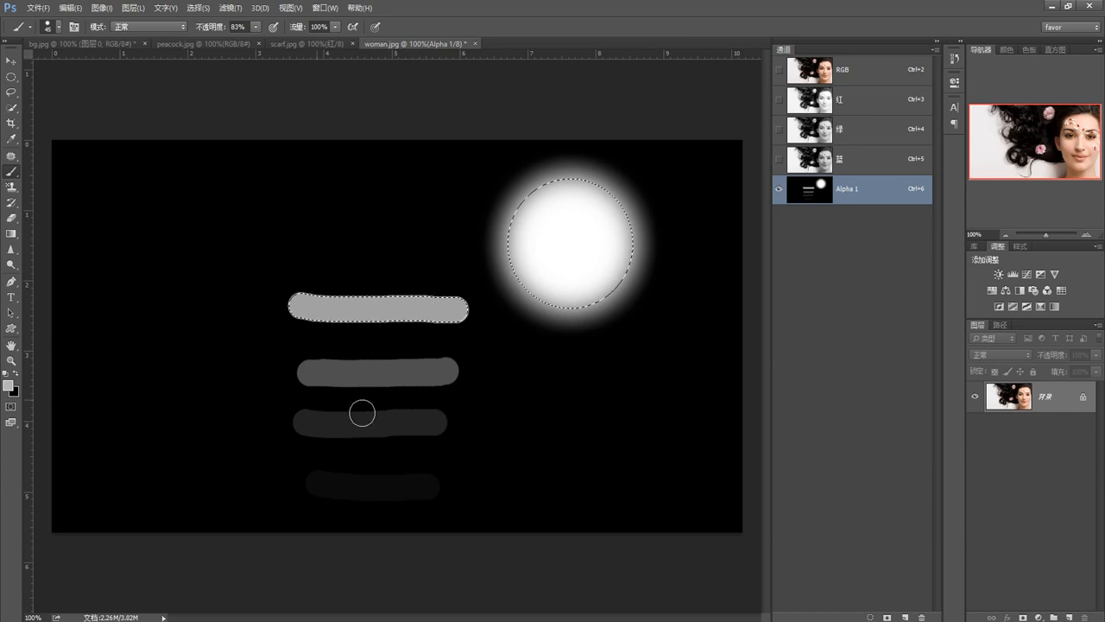
pyautogui.click(815, 79)
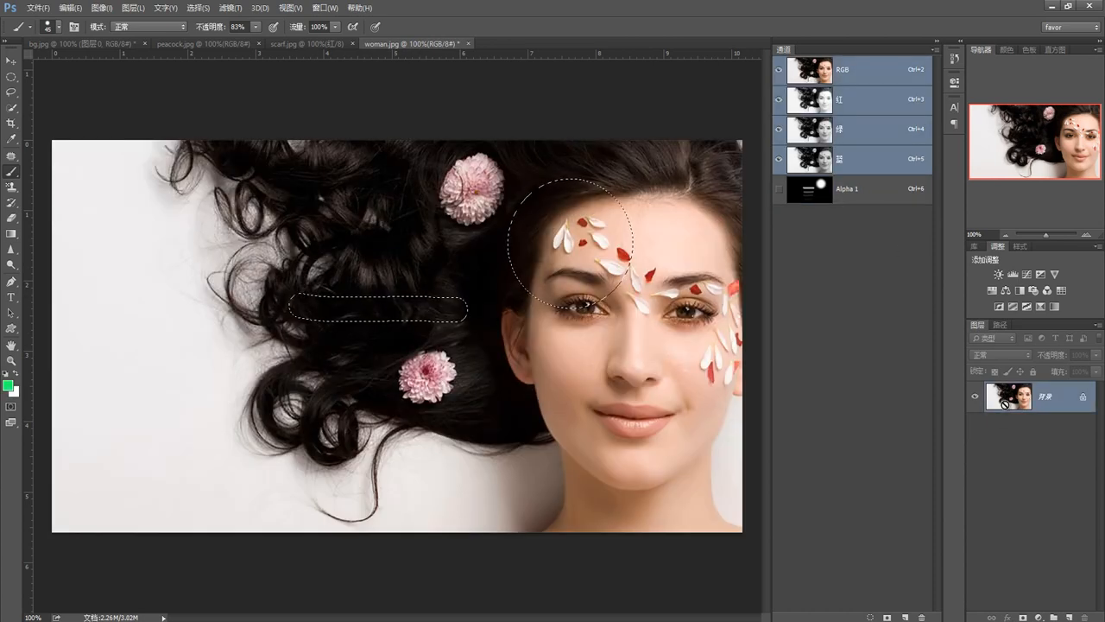
# Copy the selected circle and strokes to a new layer, compare it without the background against Alpha 1, and undo the copy
pyautogui.hotkey('ctrl', 'j')
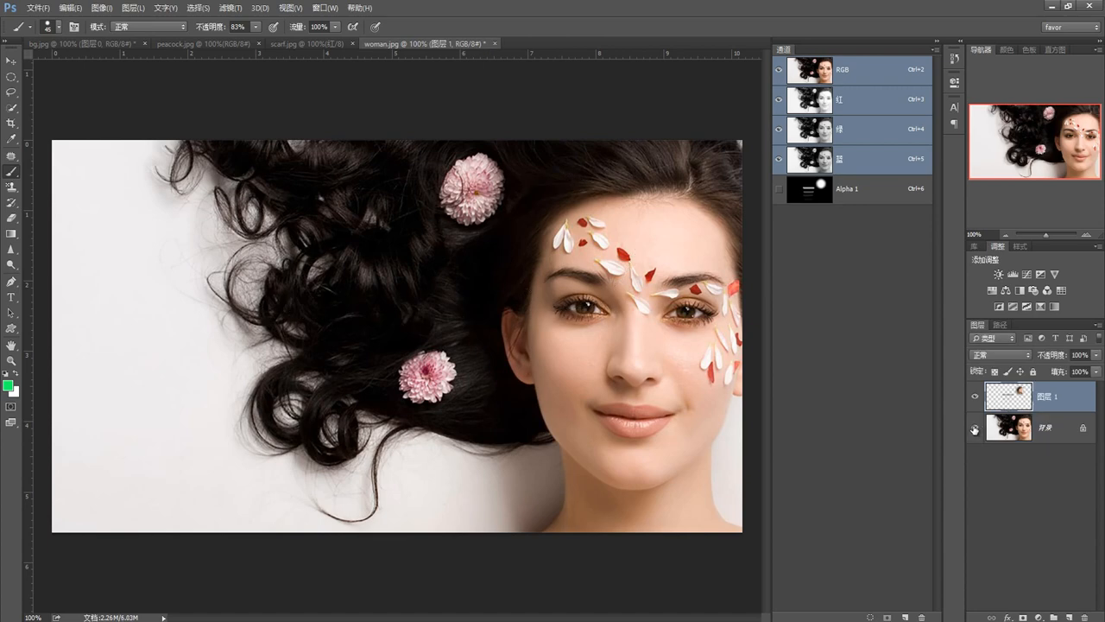
pyautogui.click(975, 429)
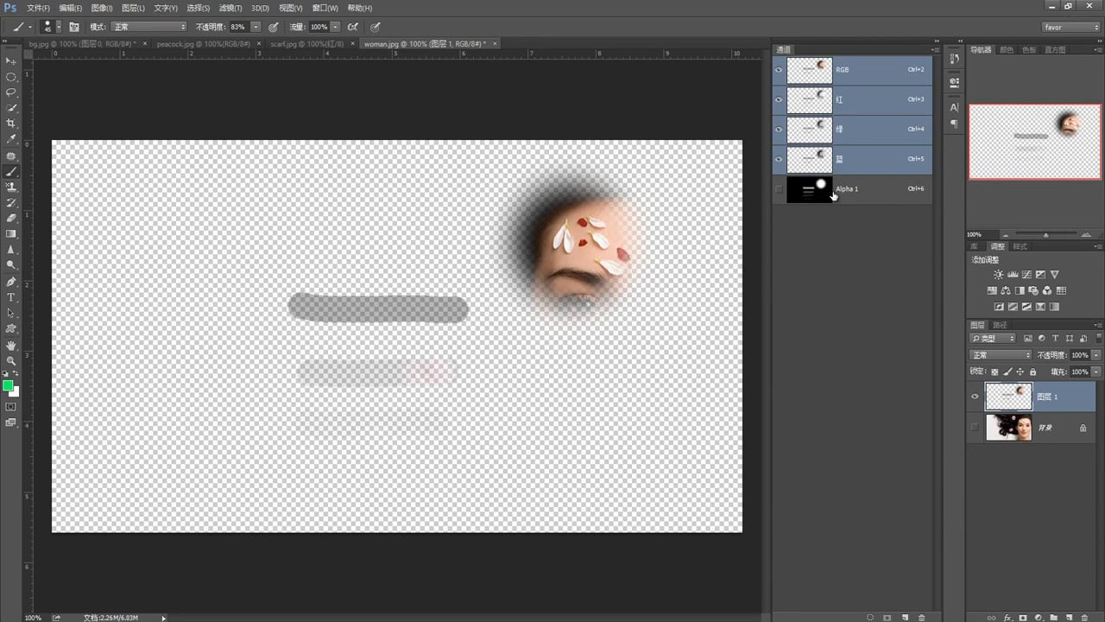
pyautogui.click(816, 193)
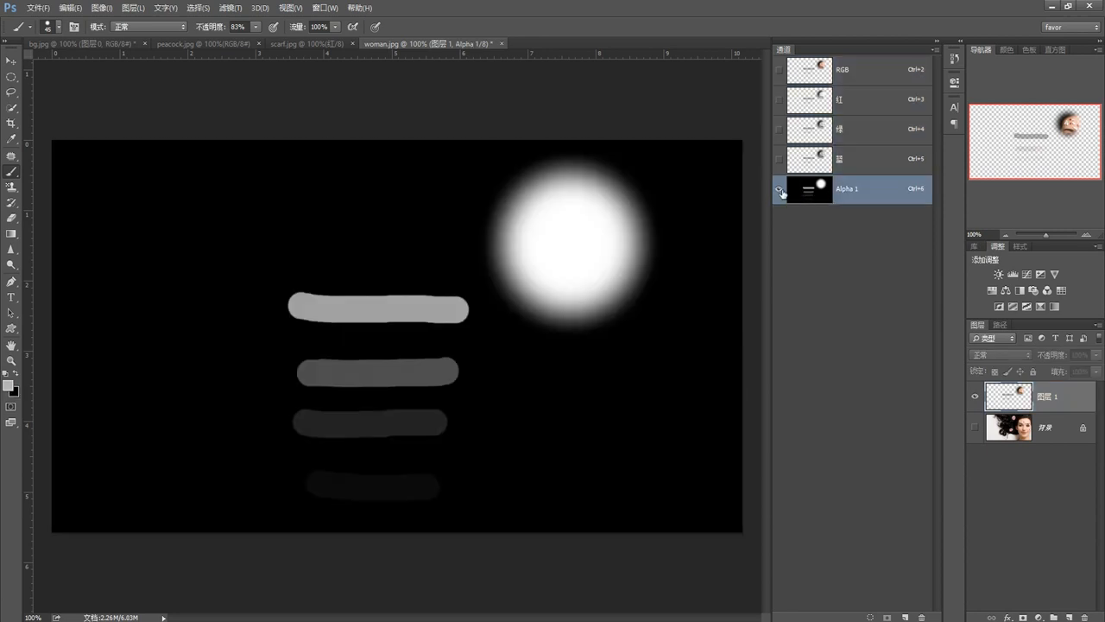
pyautogui.hotkey('ctrl', 'alt', 'z')
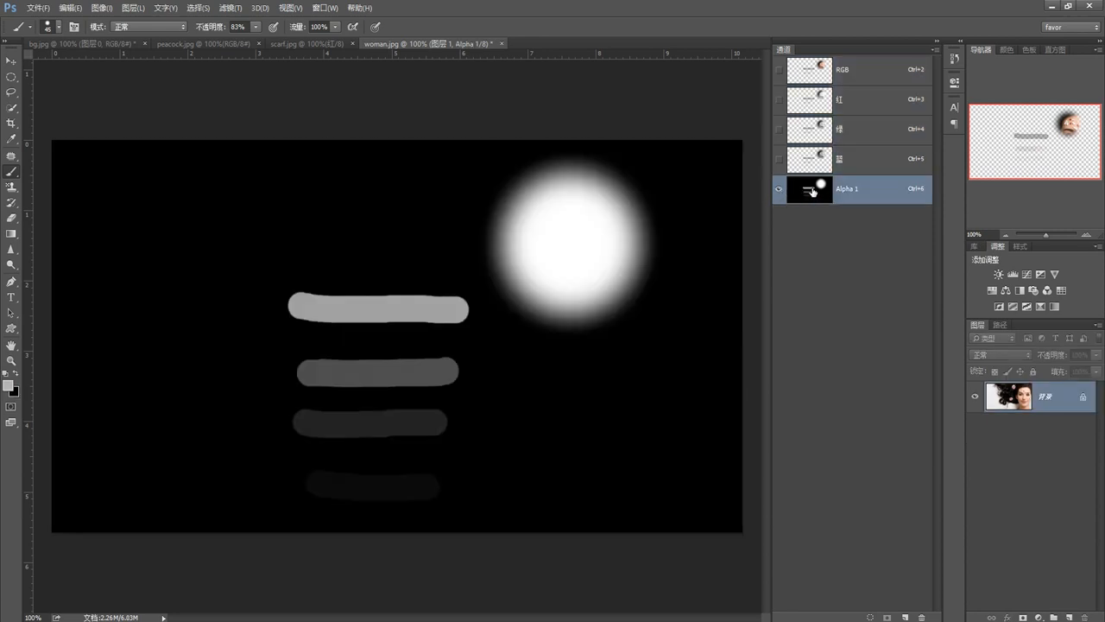
pyautogui.hotkey('ctrl', 'alt', 'z')
# Delete the Alpha 1 channel from the image
pyautogui.click(814, 192)
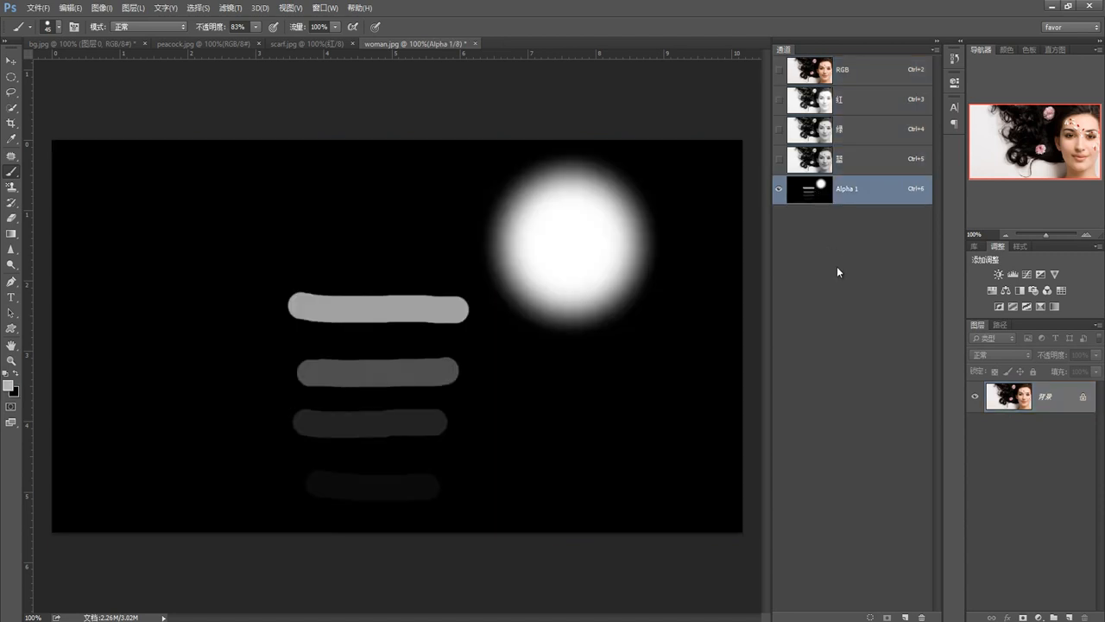
pyautogui.click(915, 616)
pyautogui.click(497, 241)
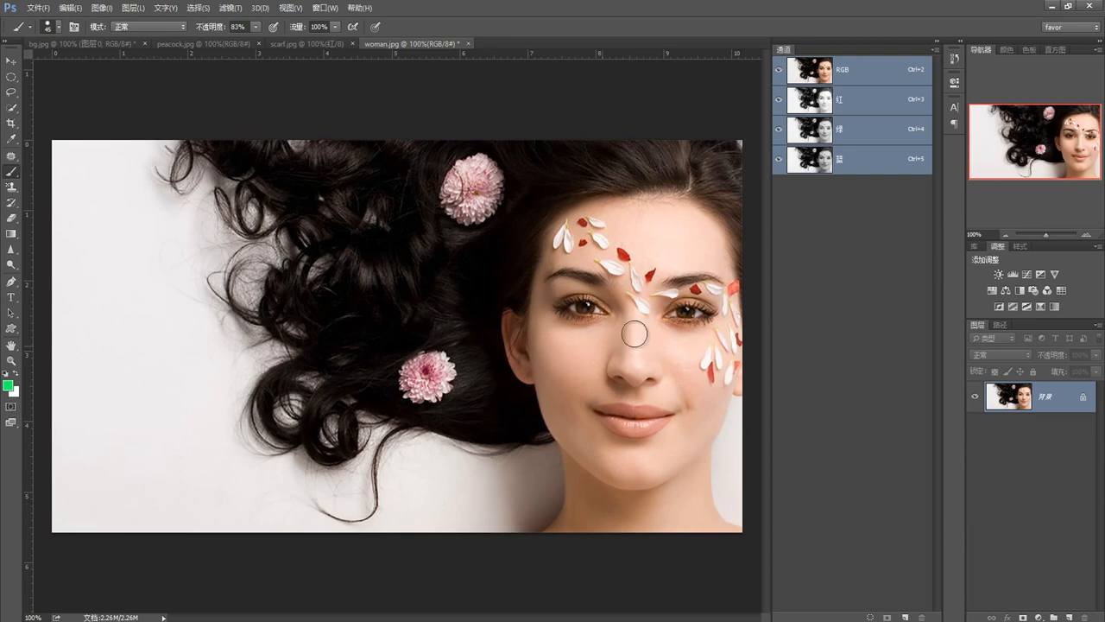
# Display only the Blue channel and check the foreground color in the color picker
pyautogui.click(801, 164)
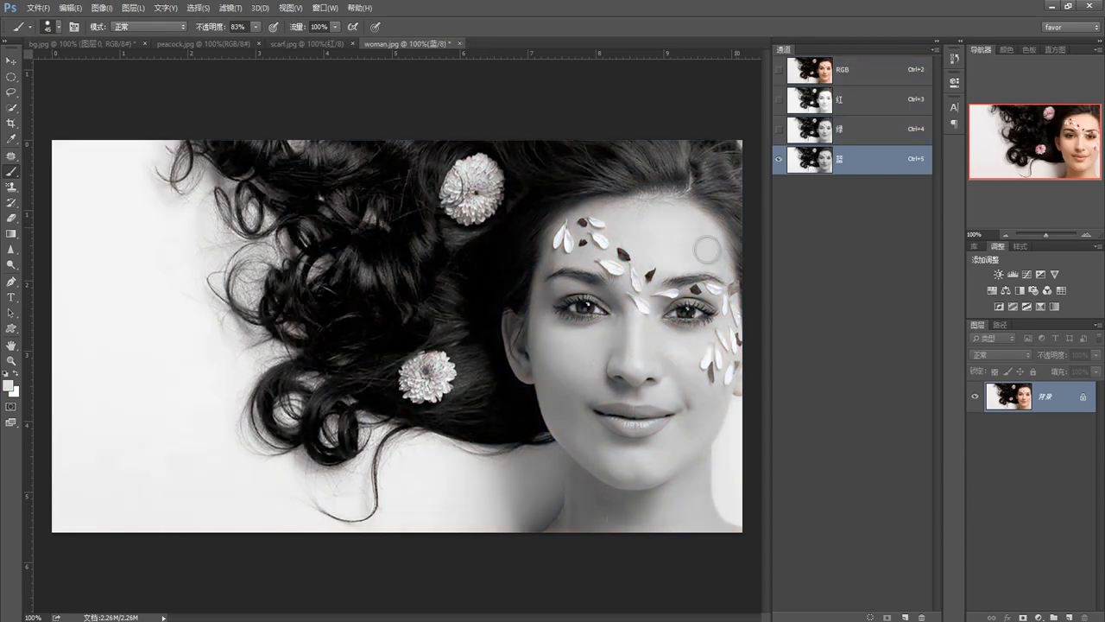
pyautogui.click(8, 386)
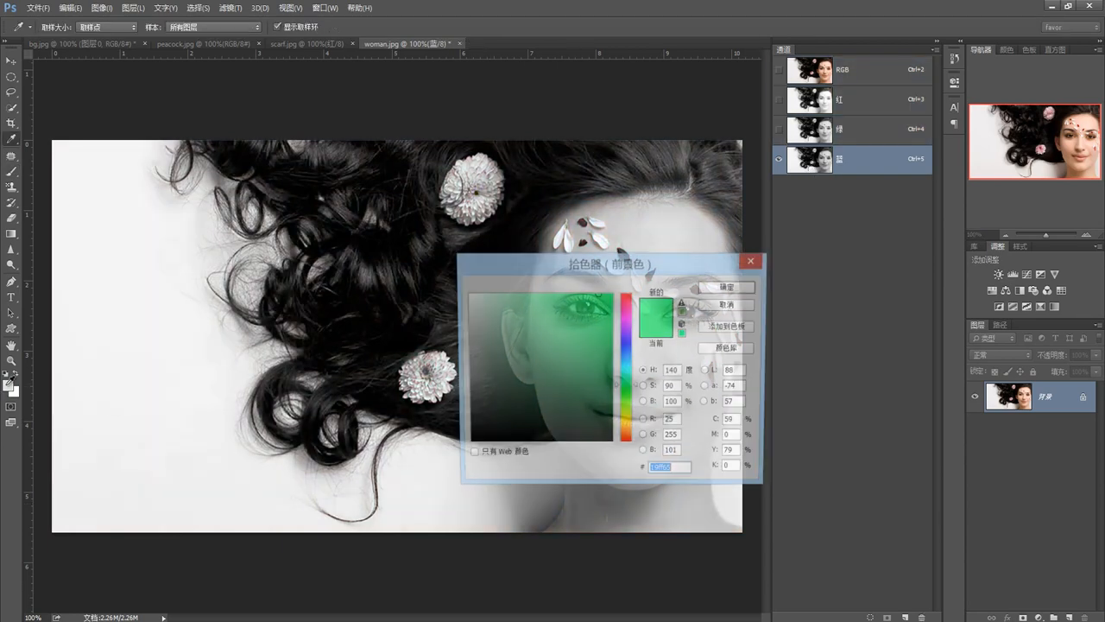
pyautogui.click(729, 286)
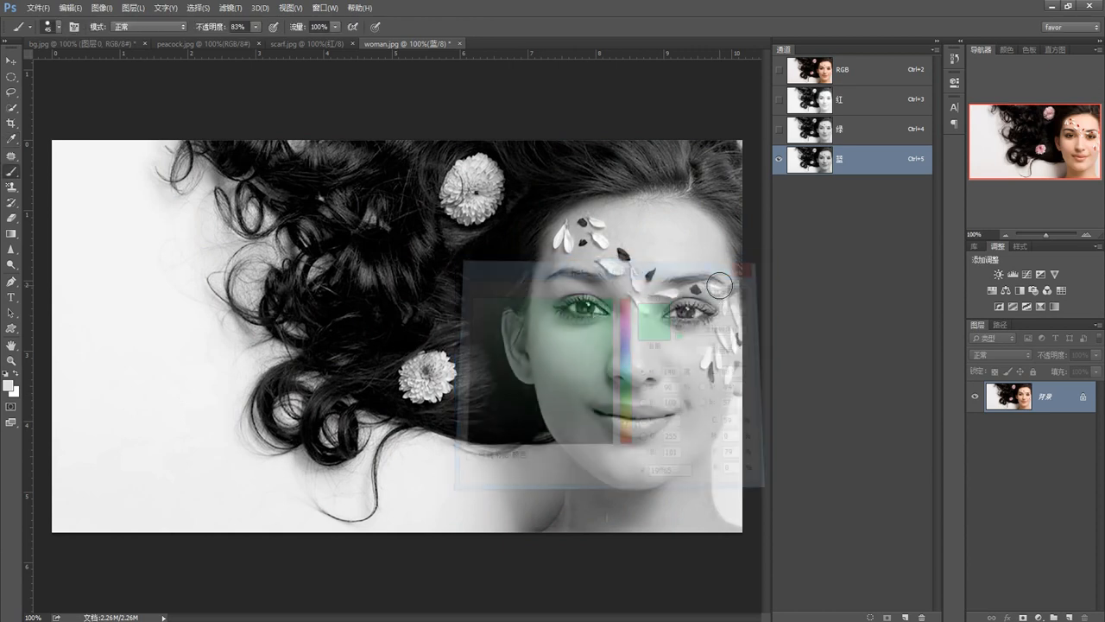